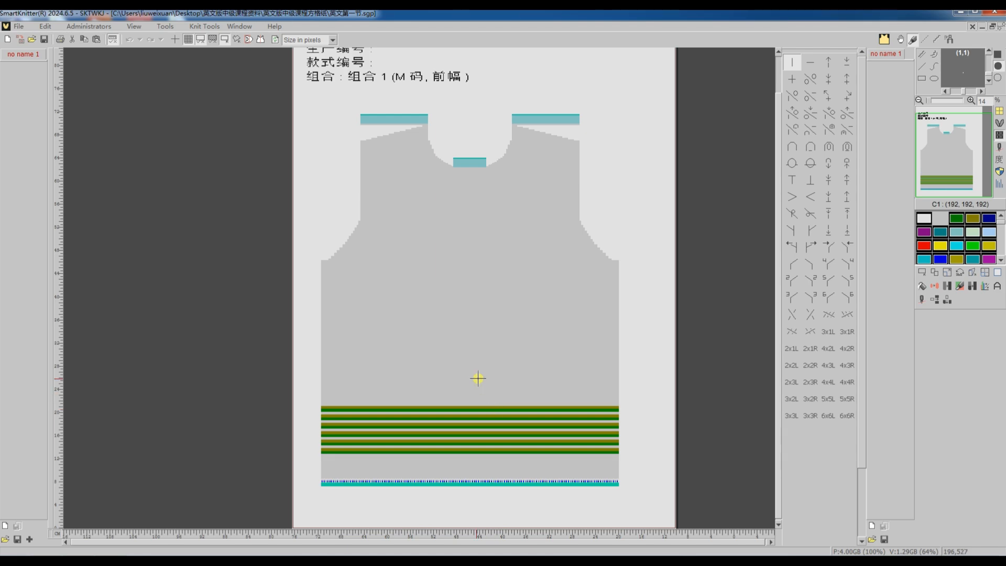
- Inspect the cable and stitch symbols on the front panel and open the feeder setup
scroll(479, 378, up, 2)
scroll(405, 314, up, 3)
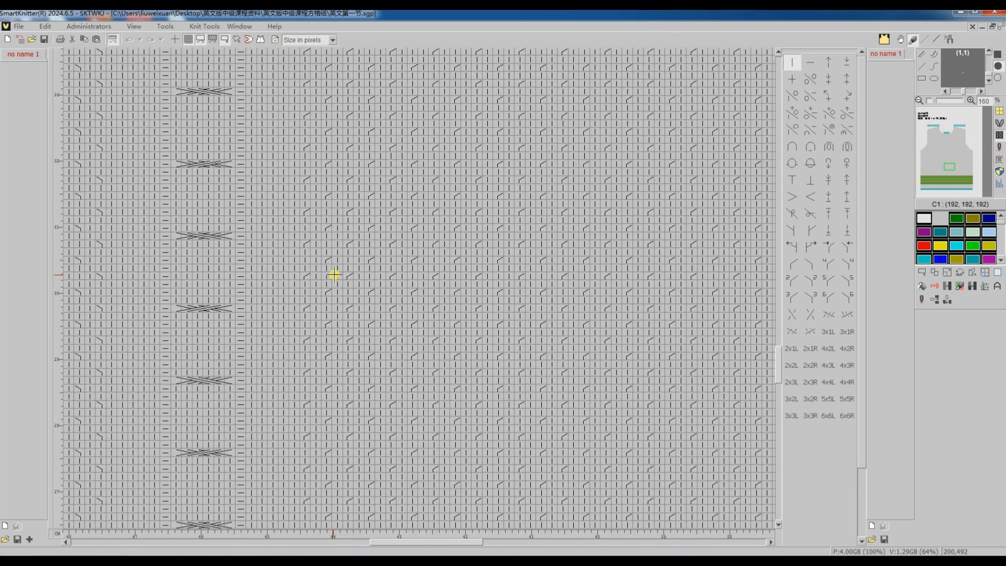
scroll(209, 308, left, 3)
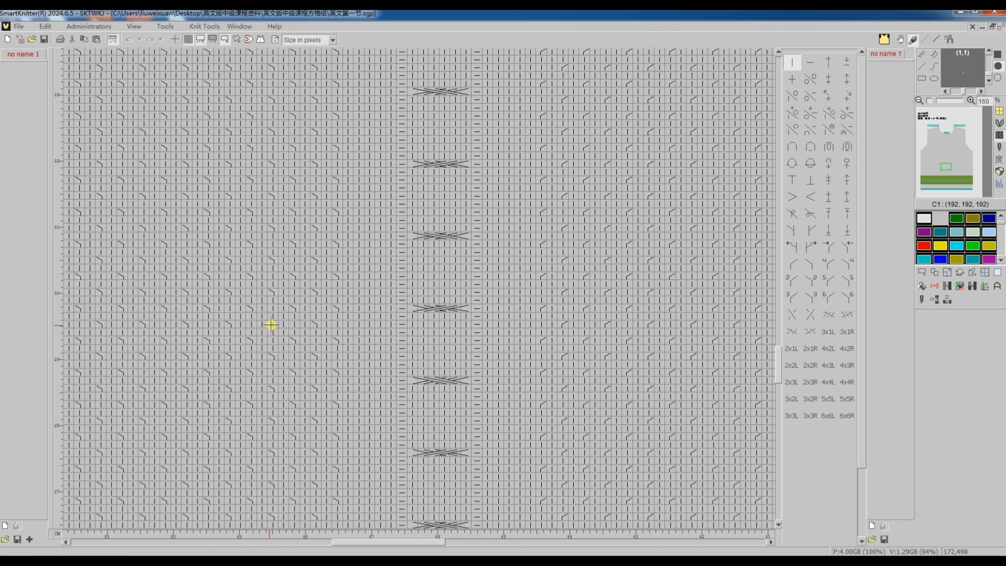
click(920, 300)
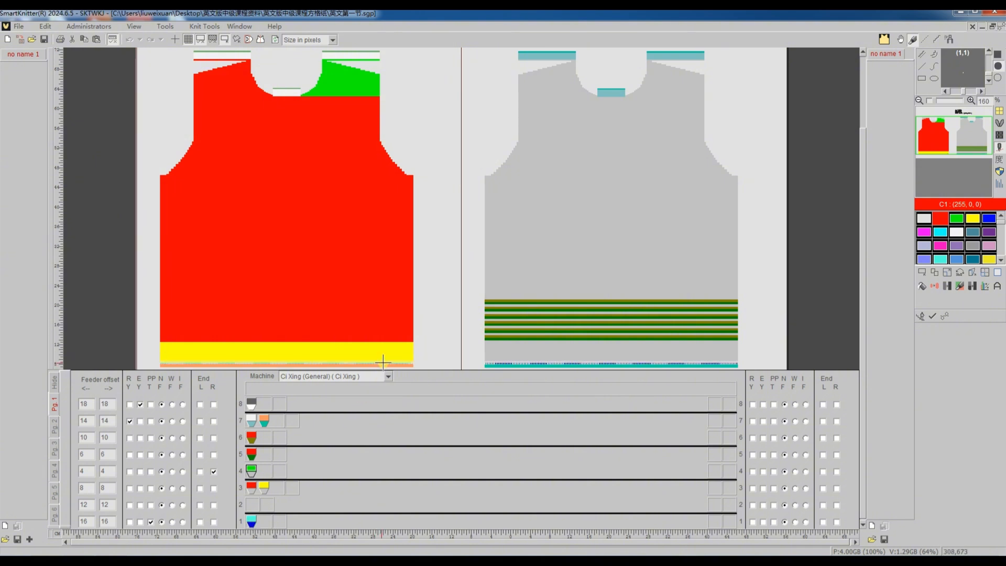
- Assign the PPT option to feeder 1, and set feeder 4 as a partial knit feeder with its R end enabled
click(151, 522)
right_click(254, 472)
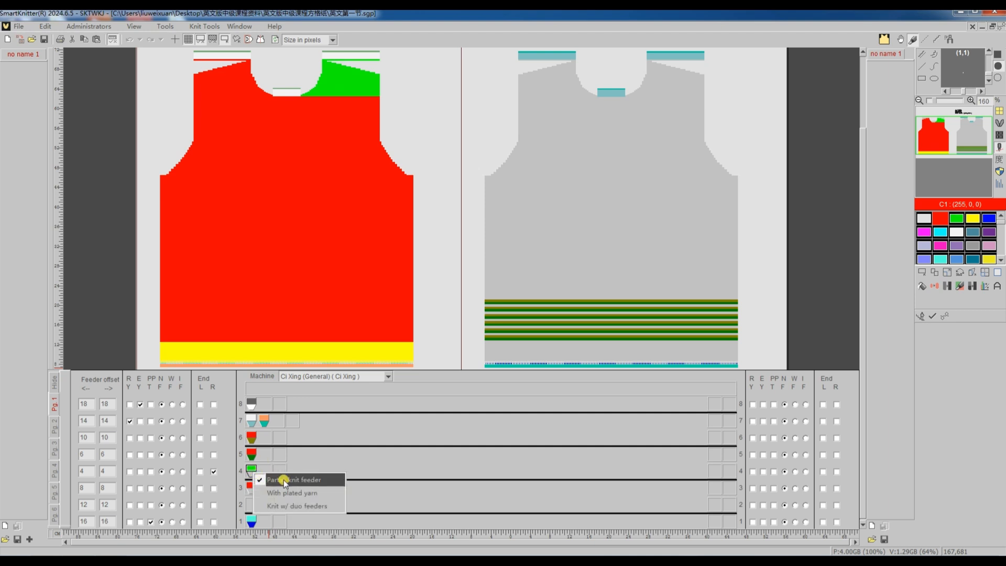
click(215, 473)
click(214, 472)
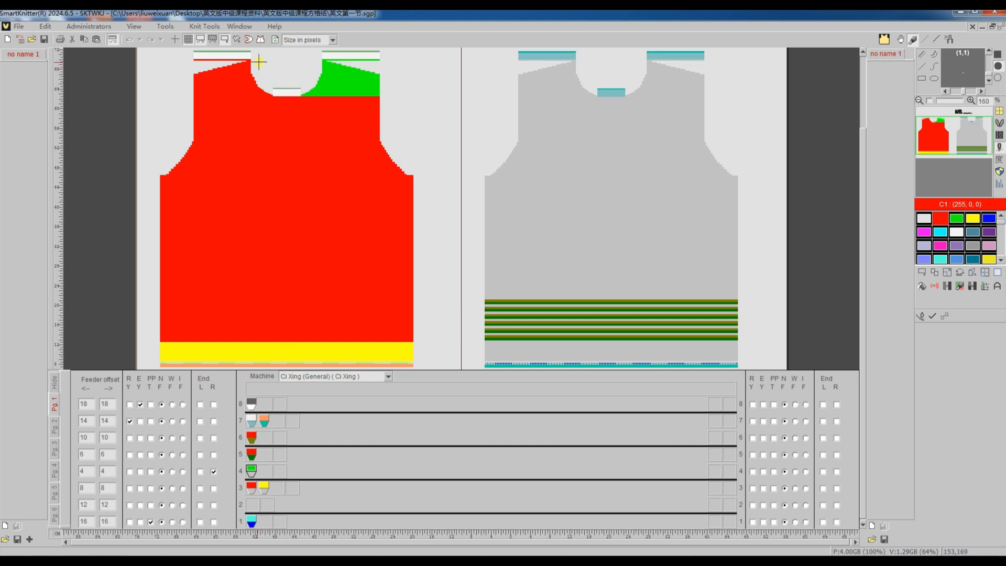
- Mark feeder 7 as RY and feeder 8 as EY, and confirm the feeder setup
click(129, 422)
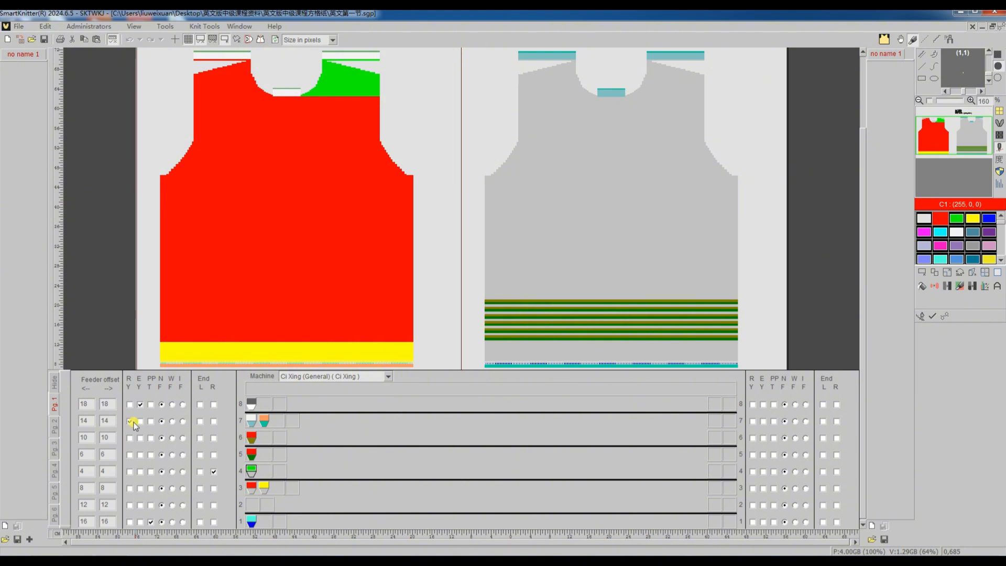
click(250, 406)
click(249, 401)
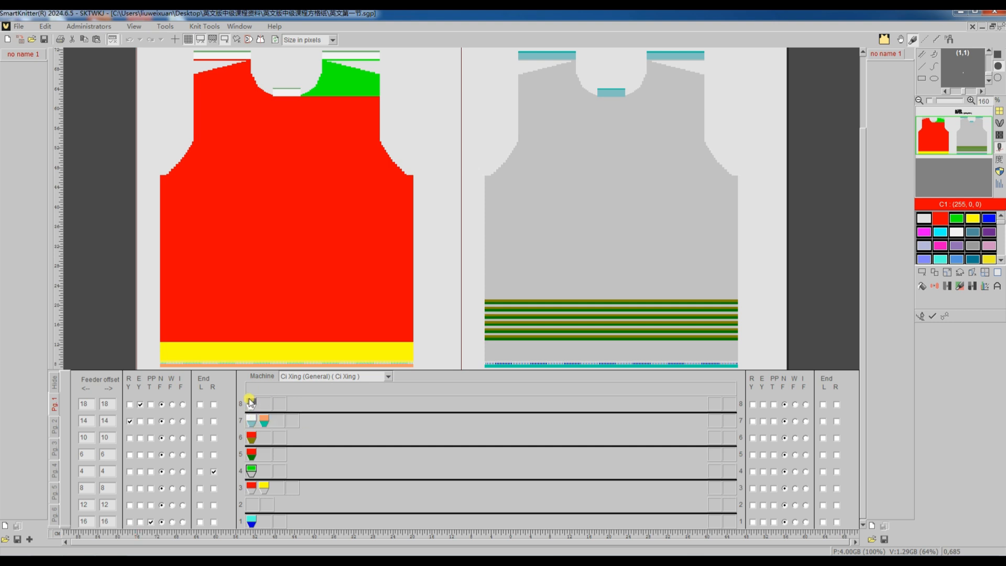
click(248, 408)
click(141, 404)
click(140, 405)
click(140, 405)
click(932, 315)
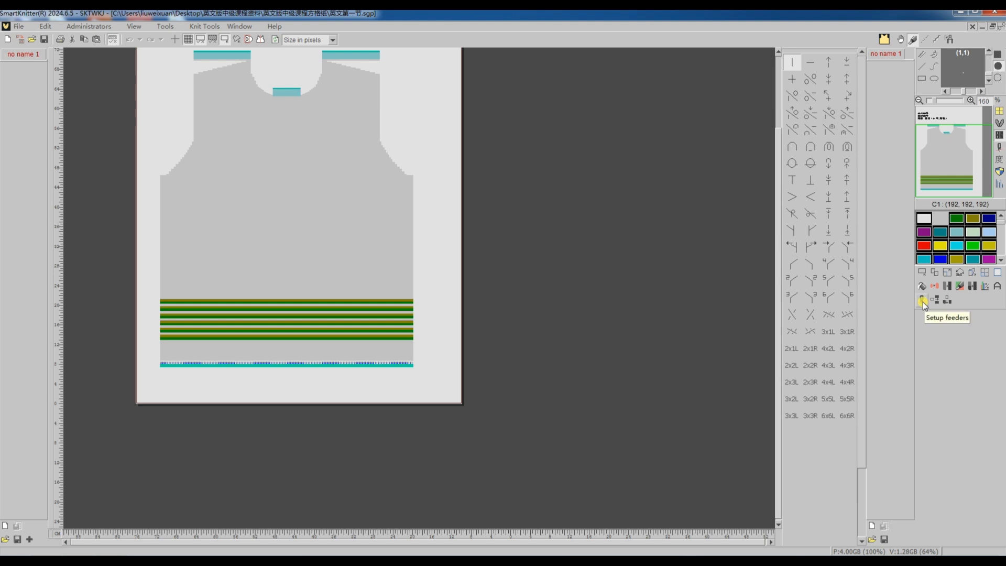
- Start translating the design to knitting machine code and choose the machine Ci Xing (General), model GE2-52C
click(923, 302)
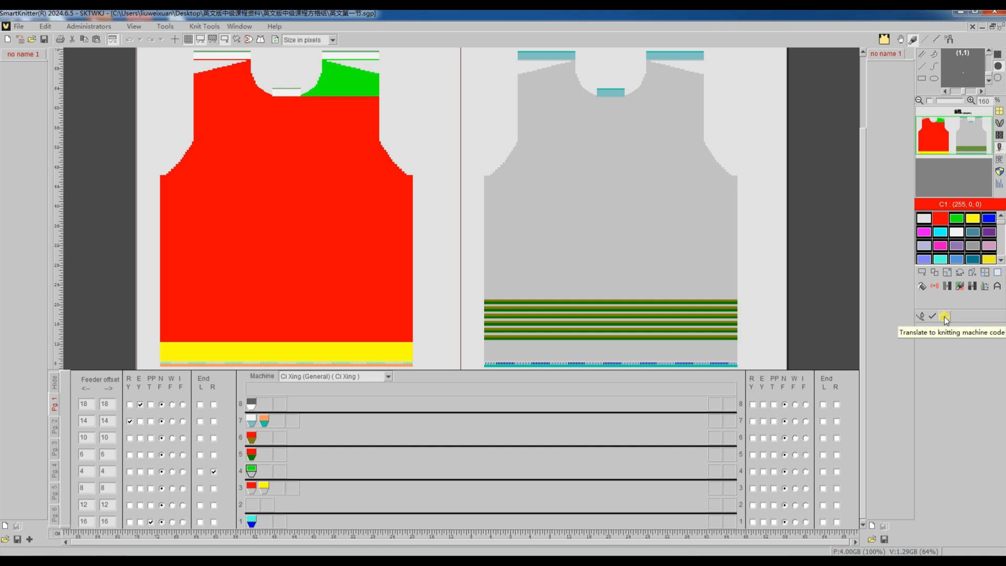
click(944, 316)
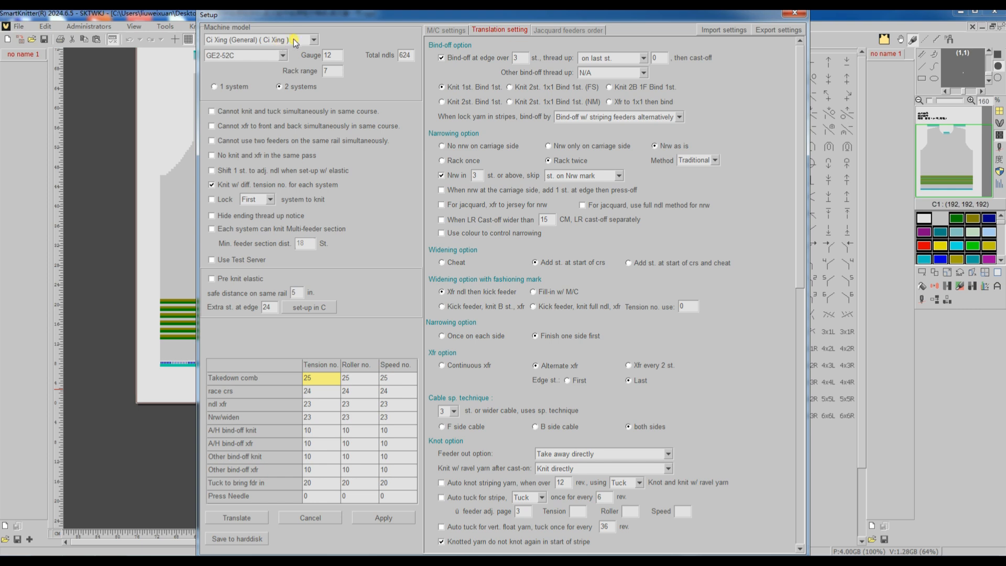
click(313, 40)
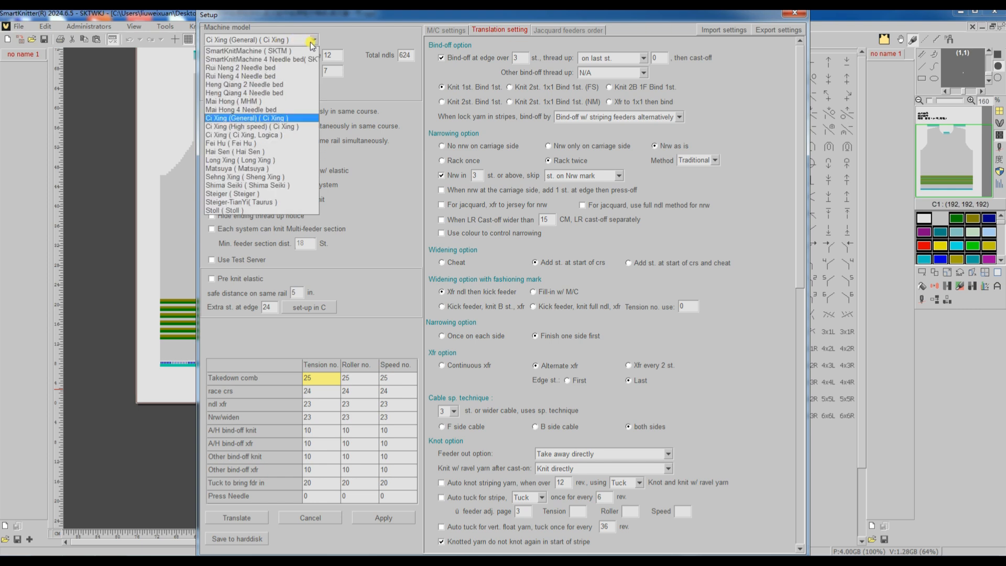
click(300, 118)
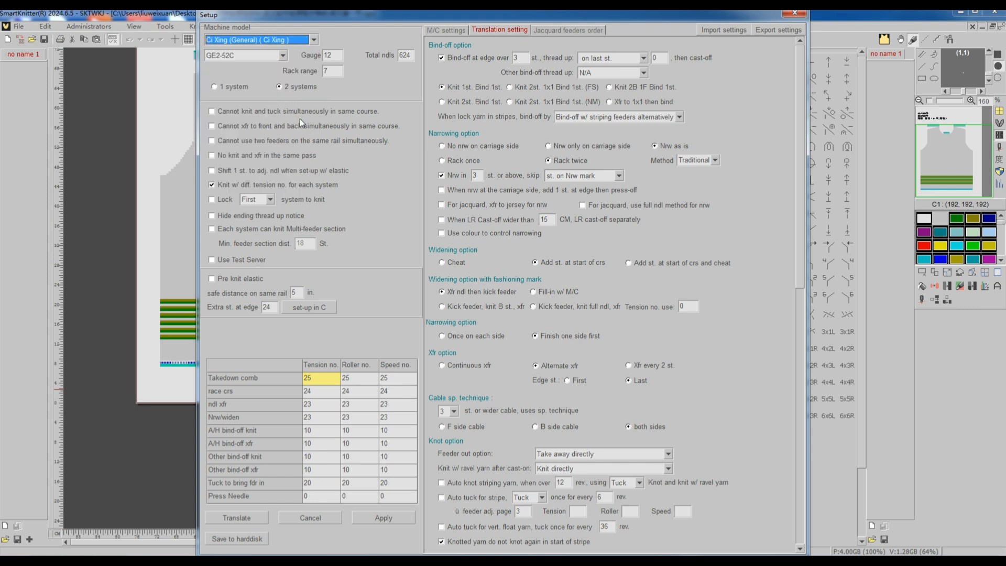
click(284, 56)
click(274, 69)
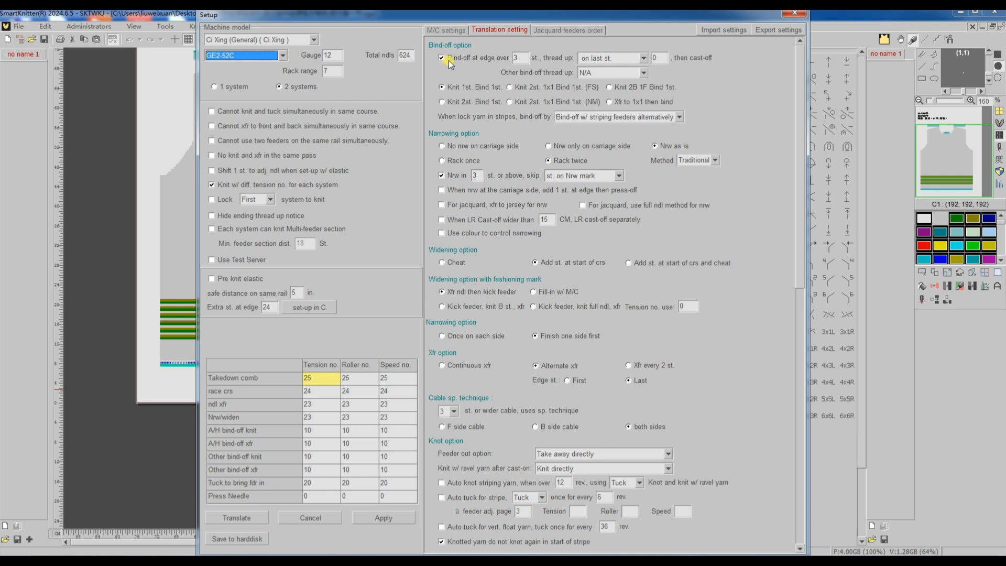
- Set the edge bind-off thread up to "on last st." and the other bind-off thread up to N/A
click(643, 58)
click(641, 70)
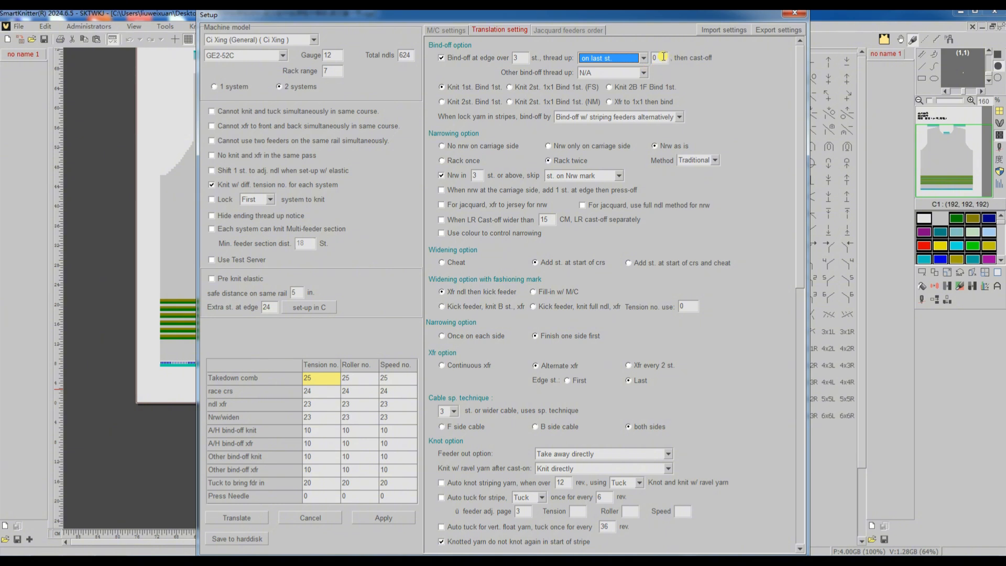
click(643, 73)
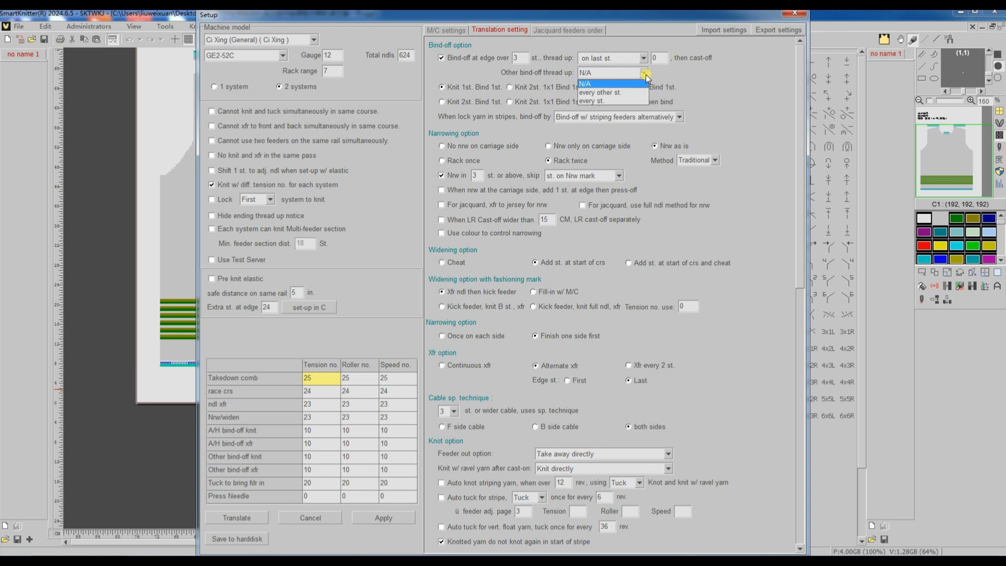
click(646, 75)
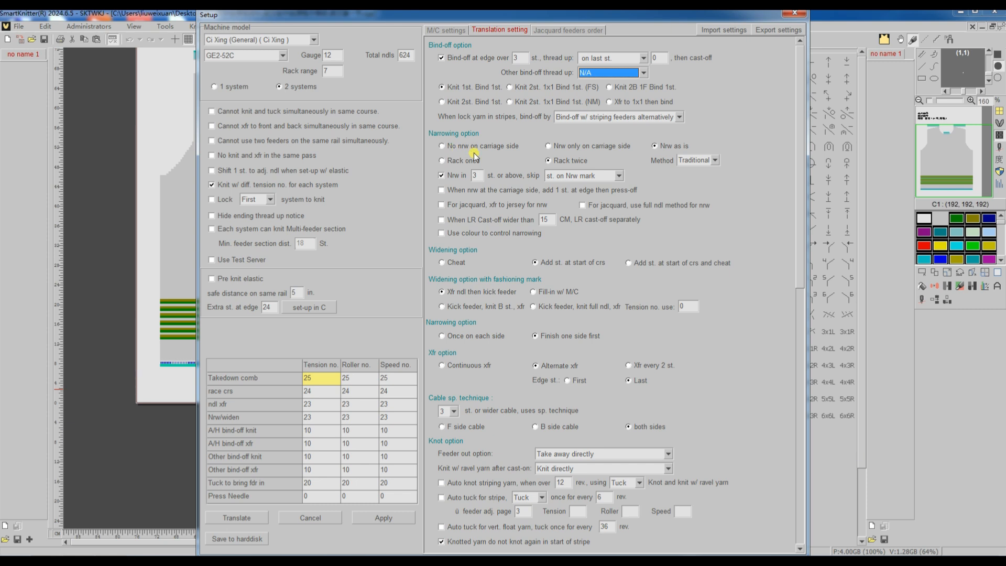
- Set the narrowing options to "Nrw as is" and "Rack twice", skipping "st. on Nrw mark"
click(656, 146)
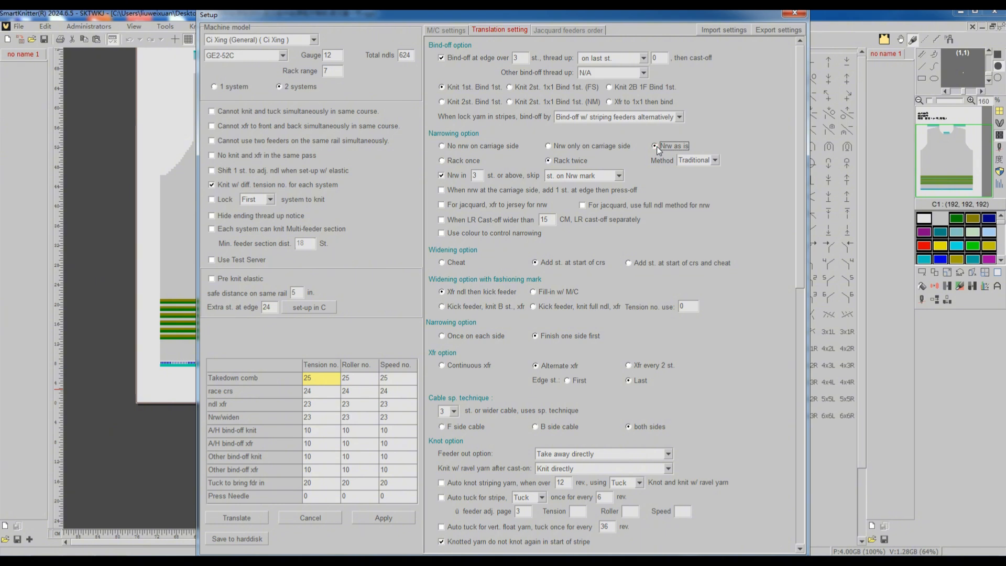
click(548, 162)
click(618, 176)
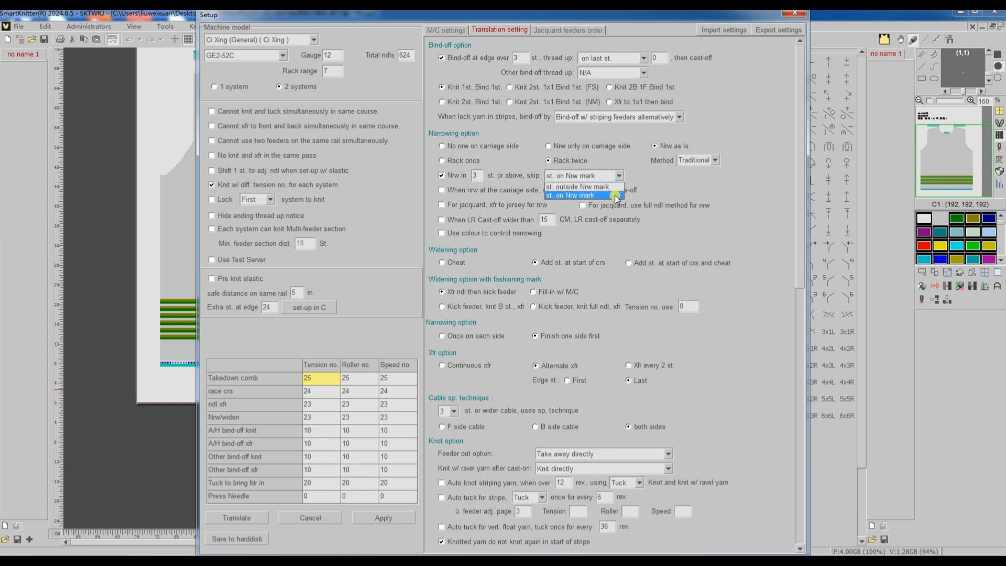
click(611, 195)
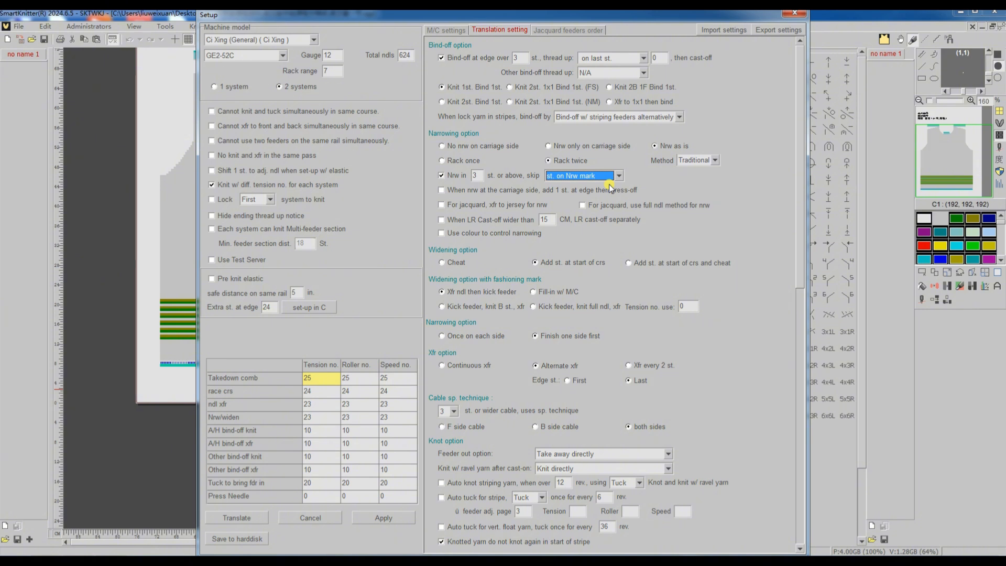
- Use the special cable technique from 3 stitches, and enable "Knotted yarn do not knot again in start of stripe"
click(454, 411)
click(454, 425)
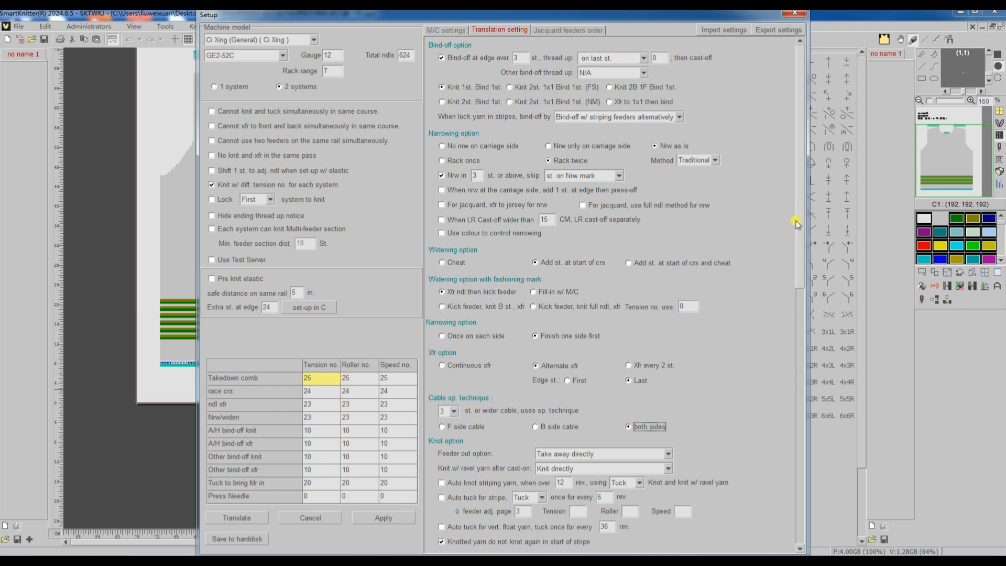
drag(802, 213, 794, 358)
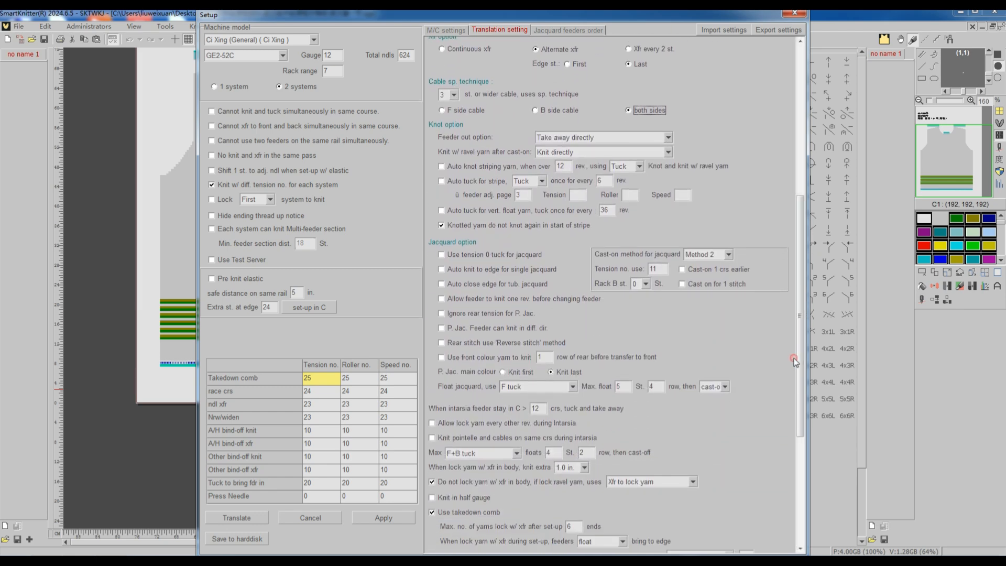
click(440, 225)
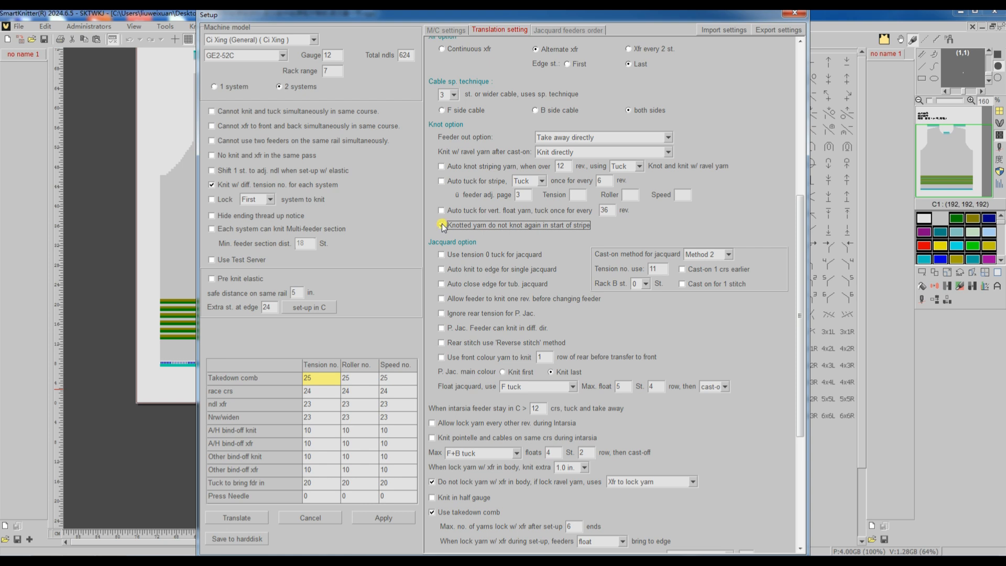
click(442, 224)
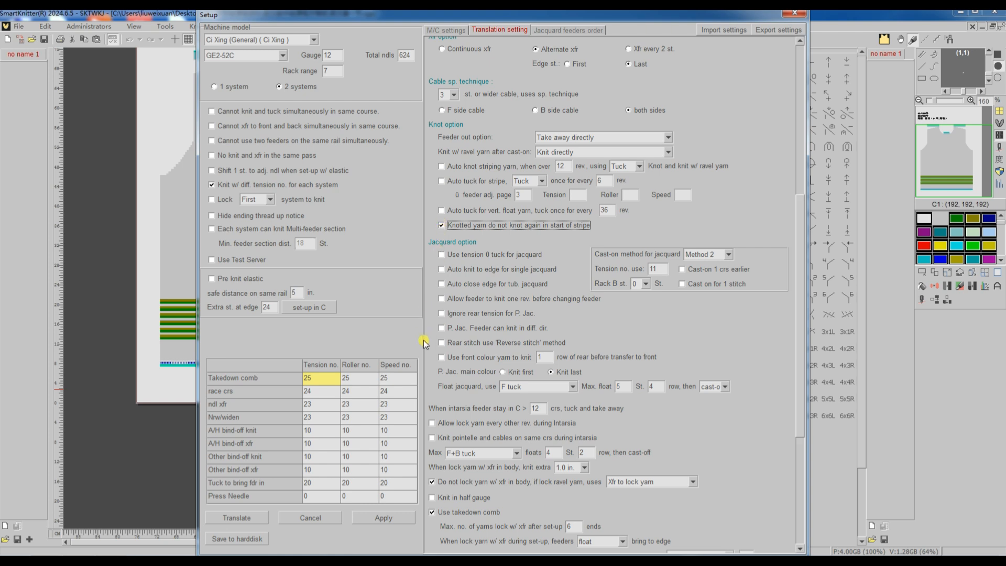
- Enable "Do not lock yarn w/ xfr in body" and use "Xfr to lock yarn" for locking the ravel yarn
click(433, 482)
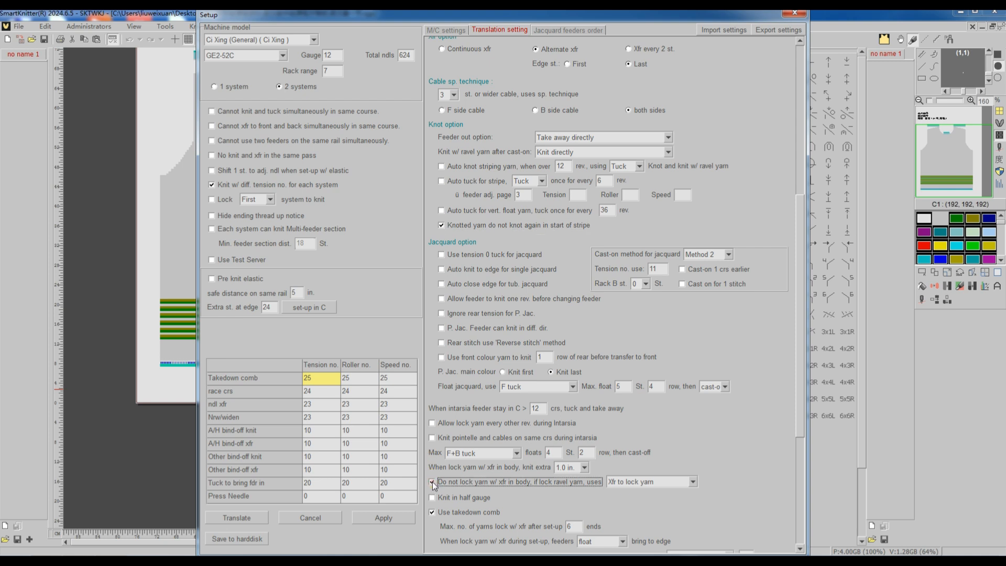
click(432, 482)
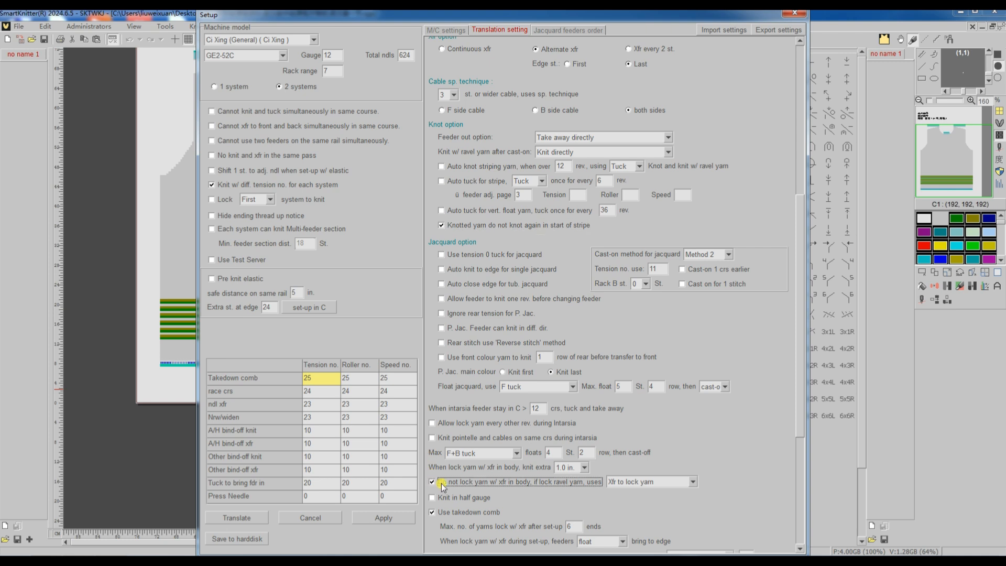
click(693, 482)
click(638, 482)
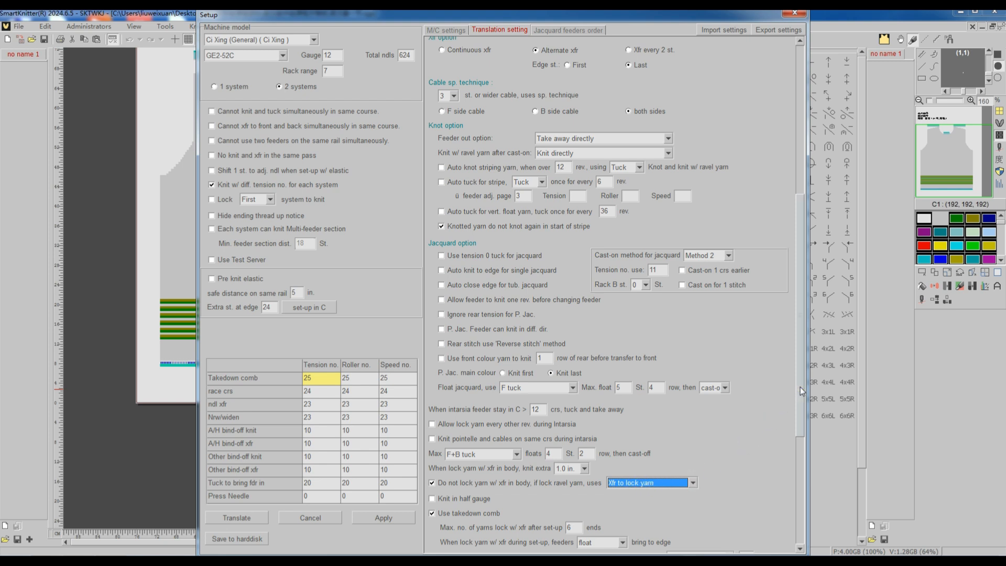
- Enable the takedown comb, with feeders brought to the edge by float and "Full ndl interlock" before lock yarn
drag(800, 387, 791, 517)
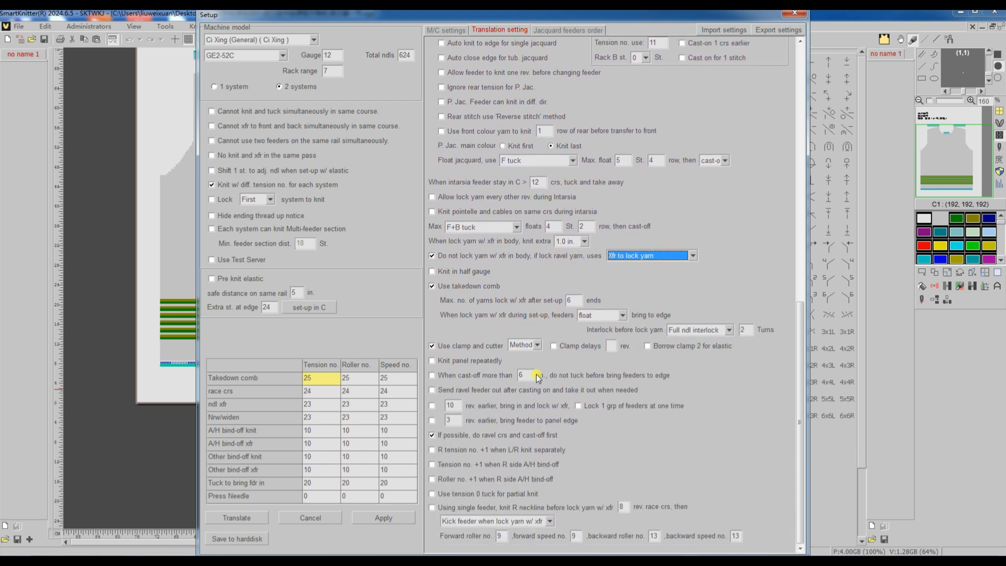
click(432, 286)
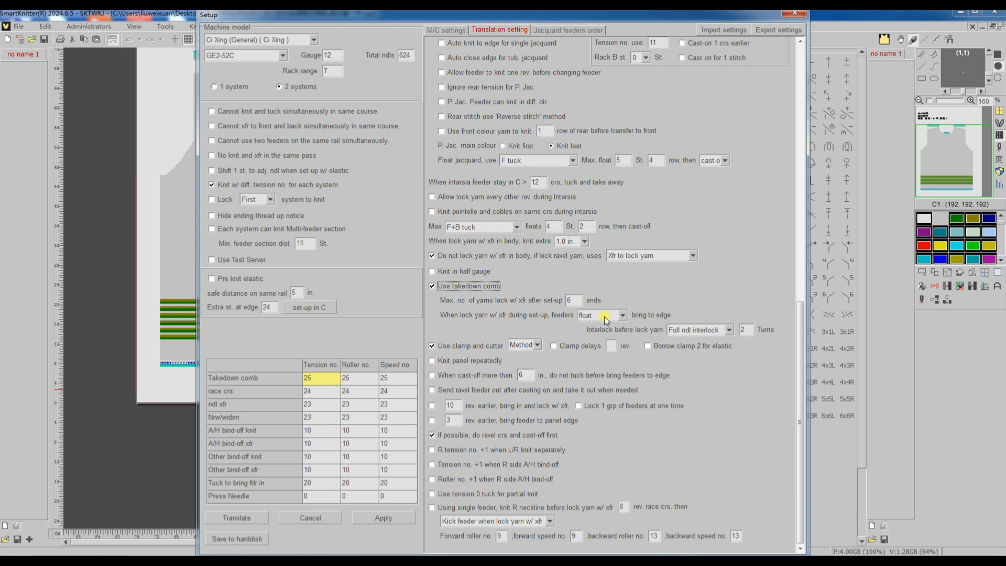
click(622, 315)
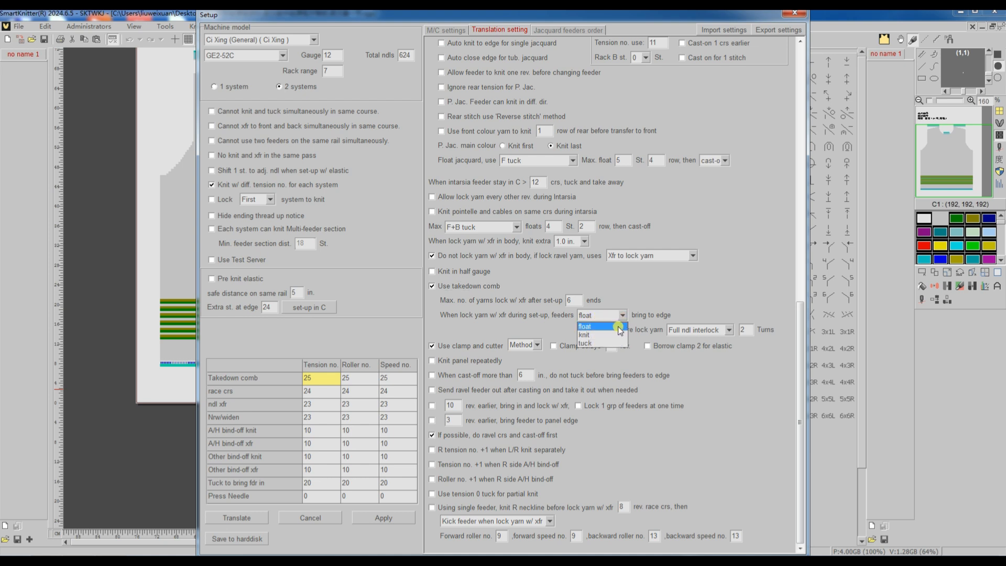
click(618, 326)
click(729, 331)
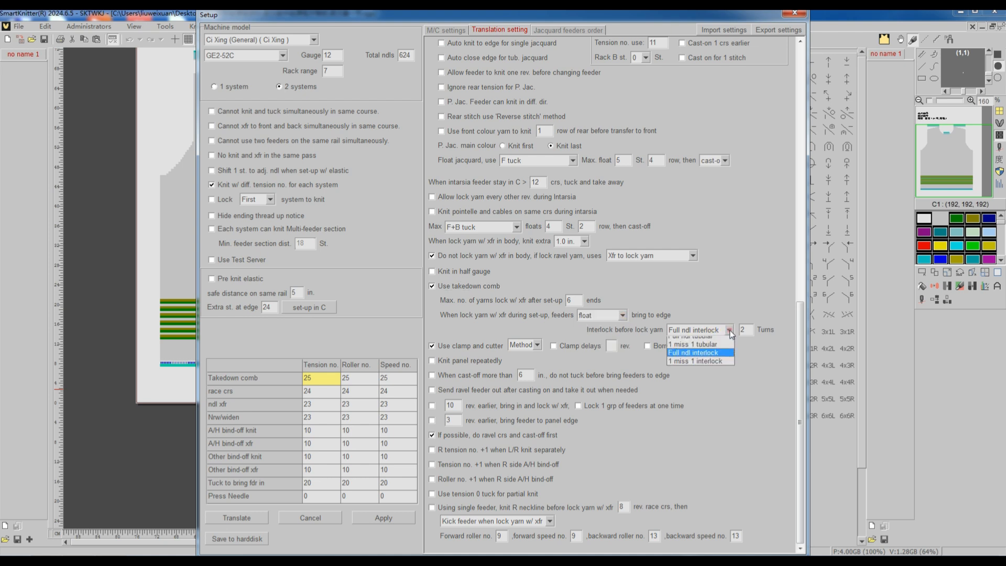
click(725, 363)
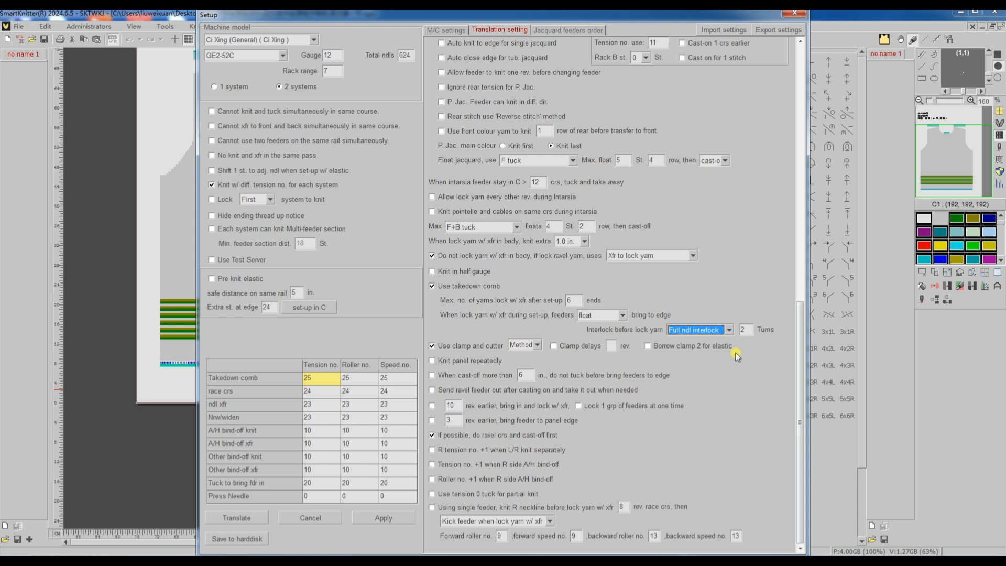
- Choose the first clamp and cutter method, enable "If possible, do ravel crs and cast-off first", and translate the design
click(539, 345)
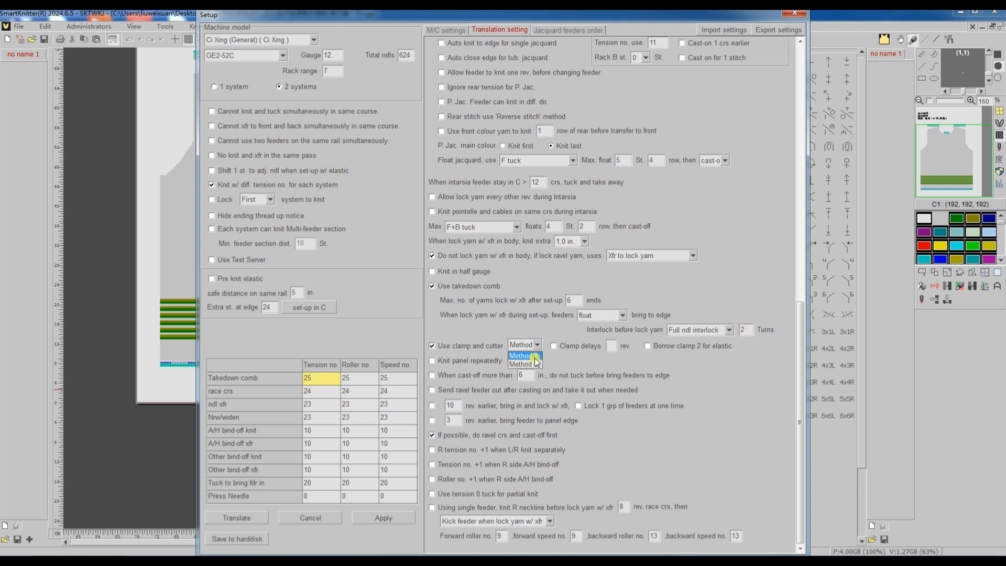
click(534, 358)
click(433, 435)
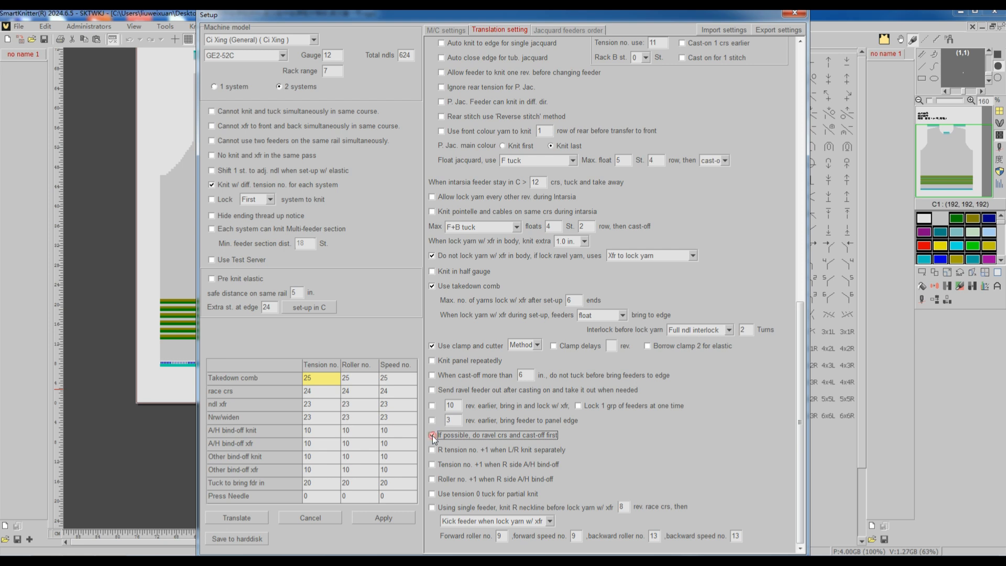
click(433, 436)
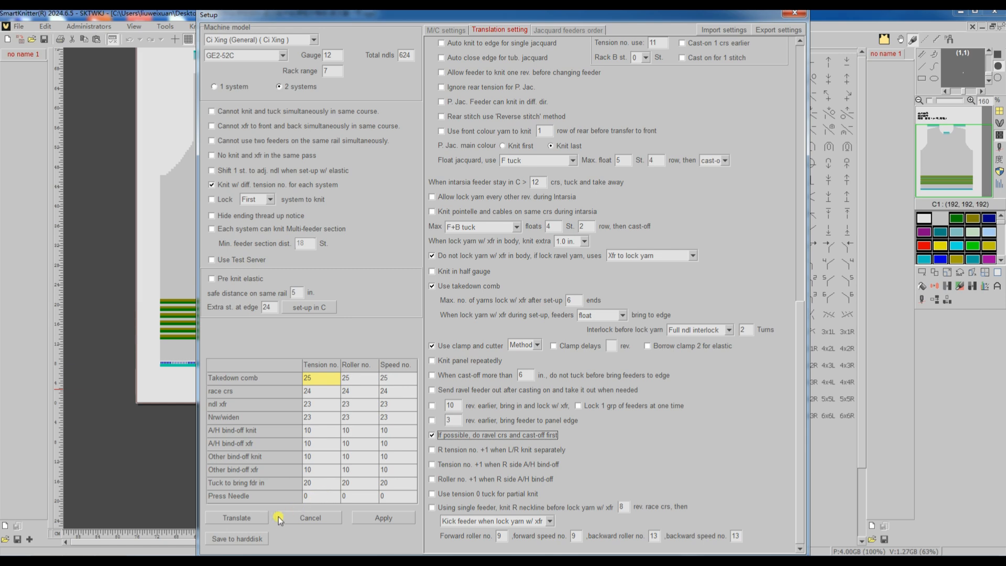
click(238, 518)
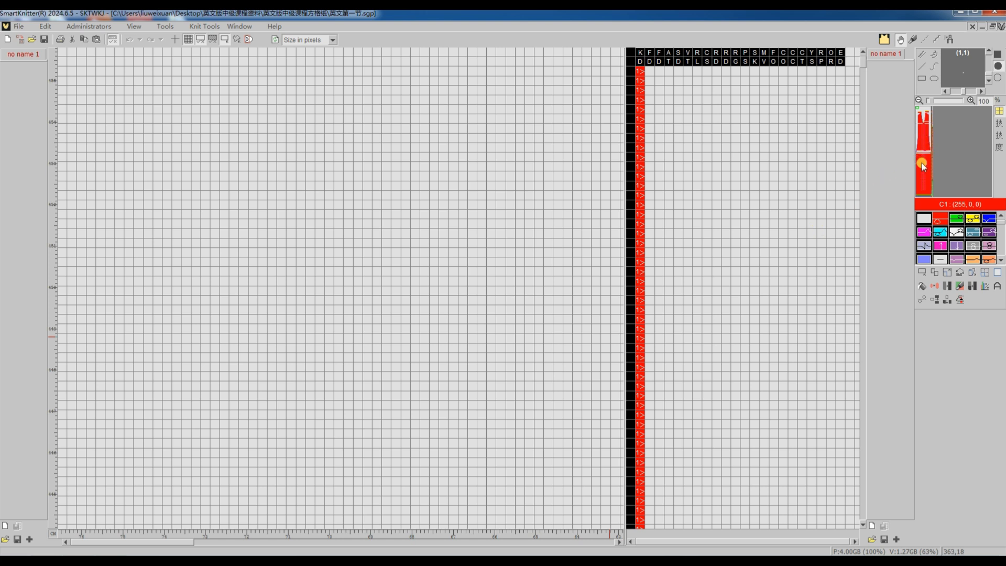
- Examine the whole translated chart from the neckline down to the hem
scroll(382, 348, down, 5)
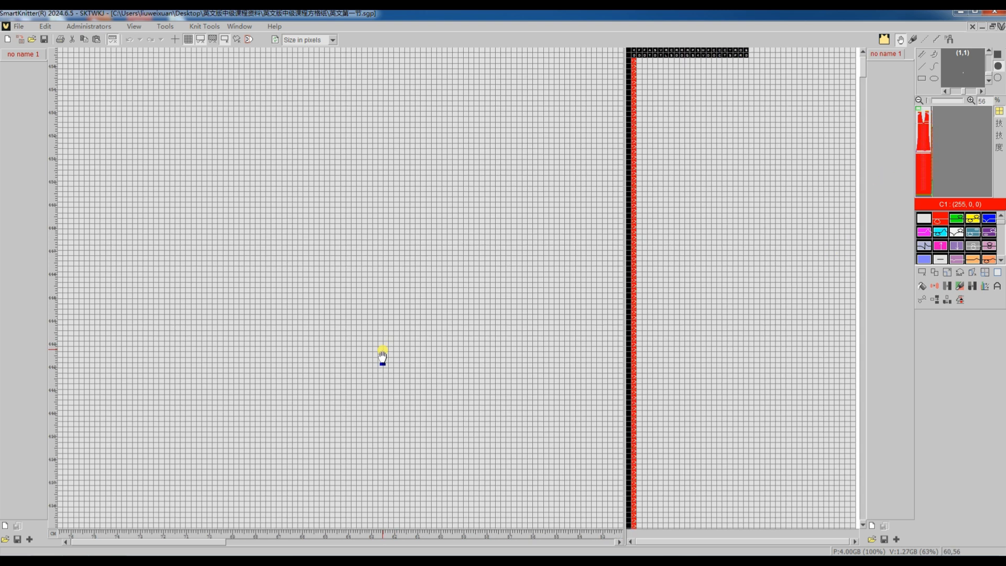
scroll(358, 375, up, 2)
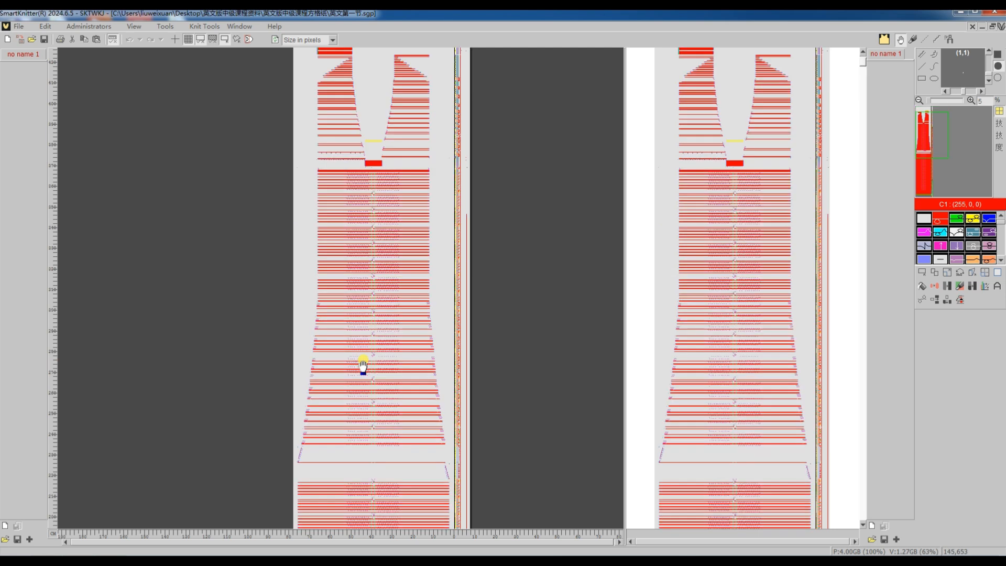
scroll(358, 376, down, 5)
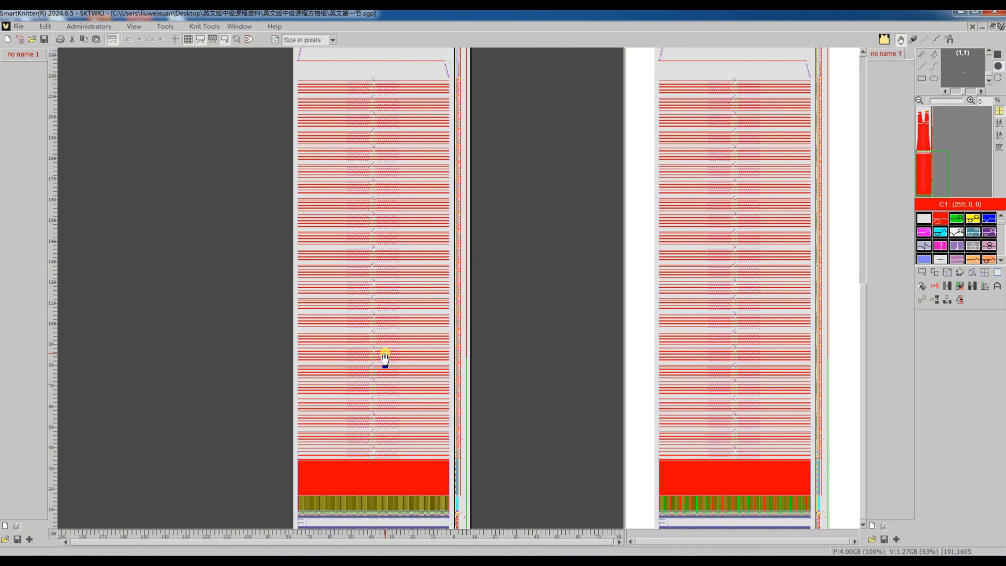
- Return to the design drawing and display its function lines beside the hem rib at 300% zoom
key(Tab)
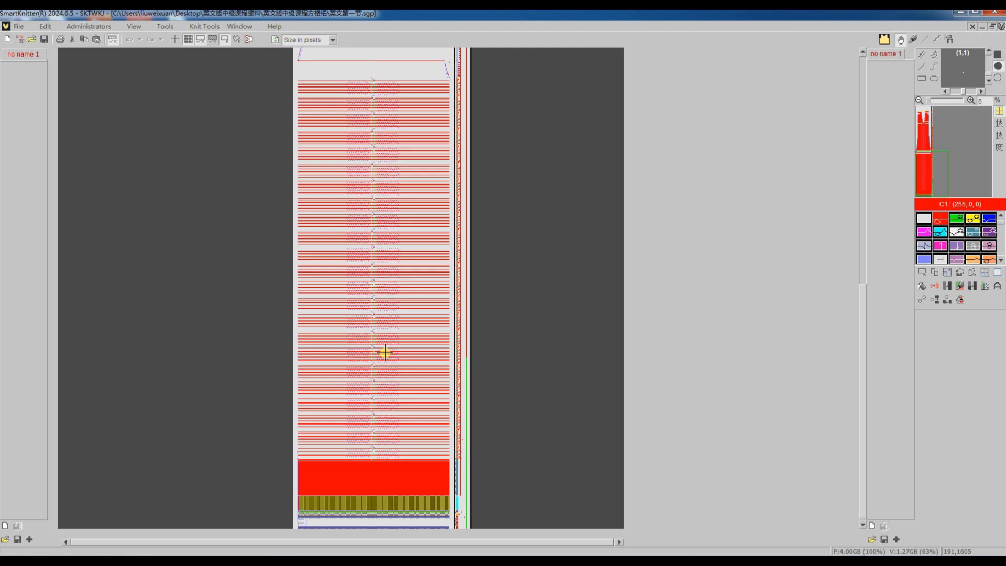
key(Tab)
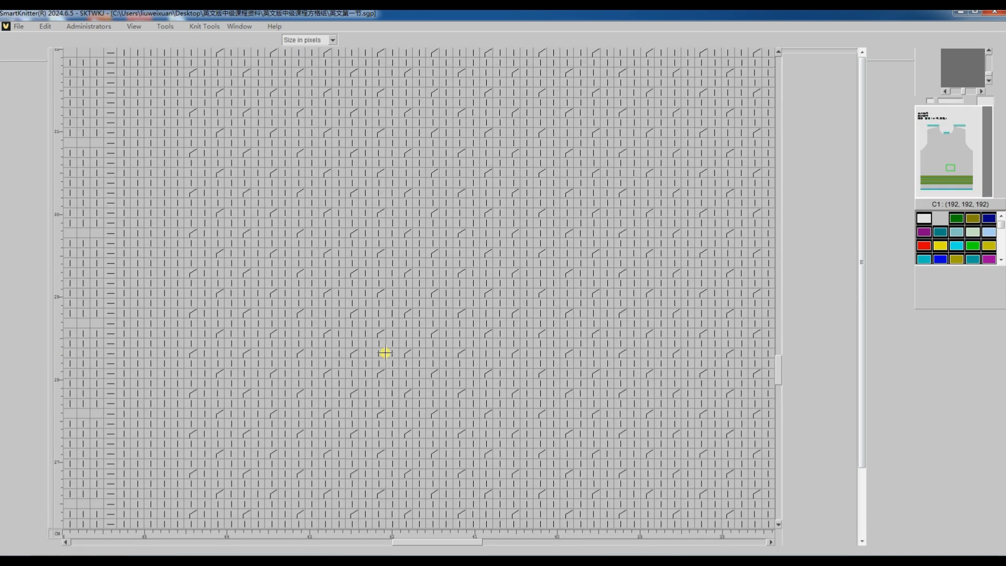
scroll(384, 354, down, 2)
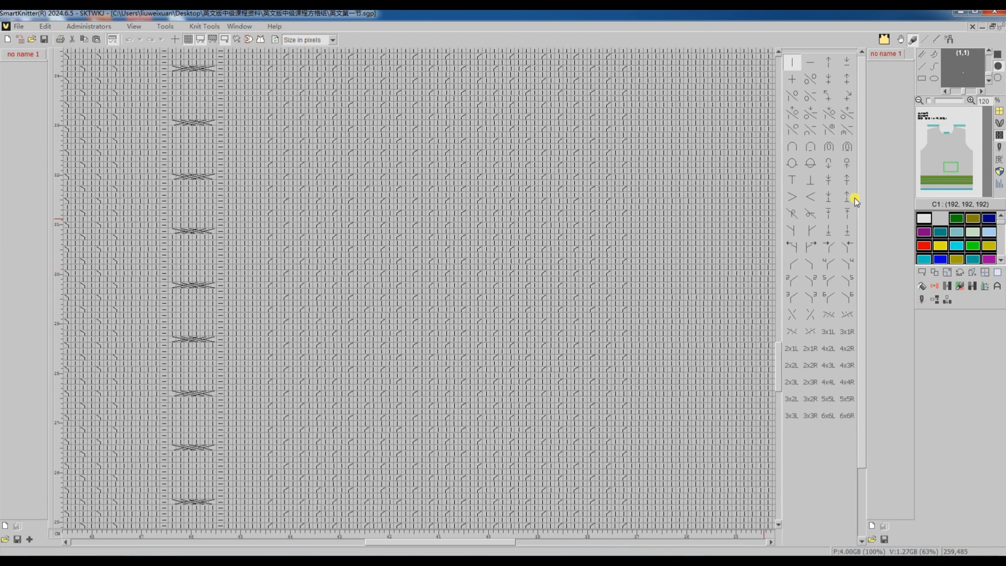
click(969, 188)
click(1000, 185)
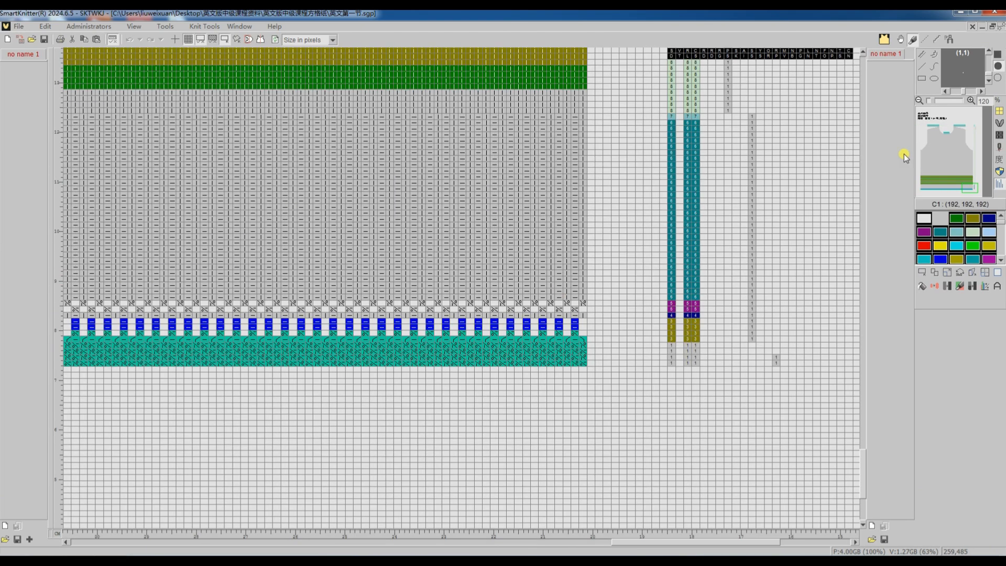
scroll(828, 99, up, 3)
scroll(828, 99, up, 1)
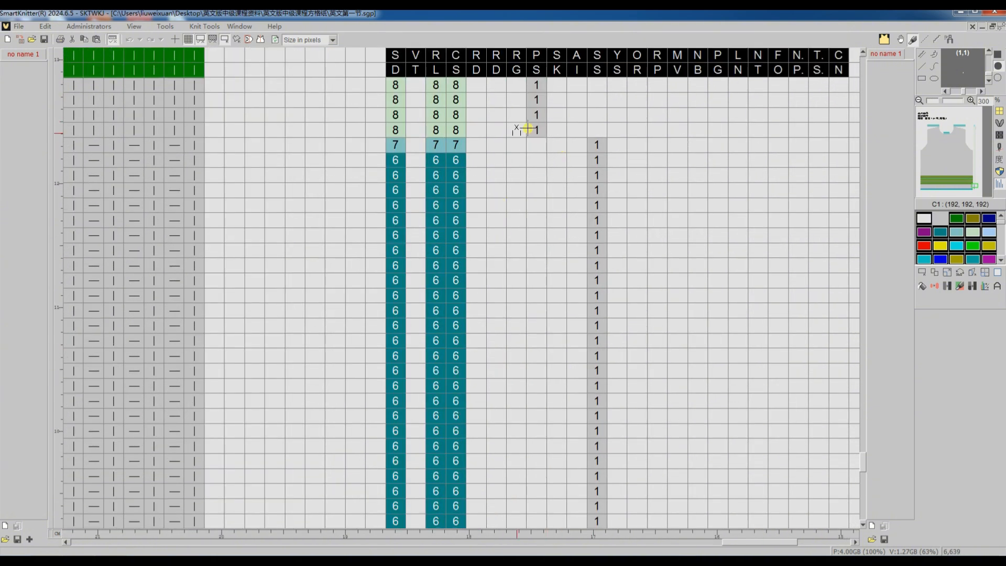
- Examine the design's function lines from the first stripes down to the waste rows, including the single-system and repeat settings
scroll(506, 148, down, 5)
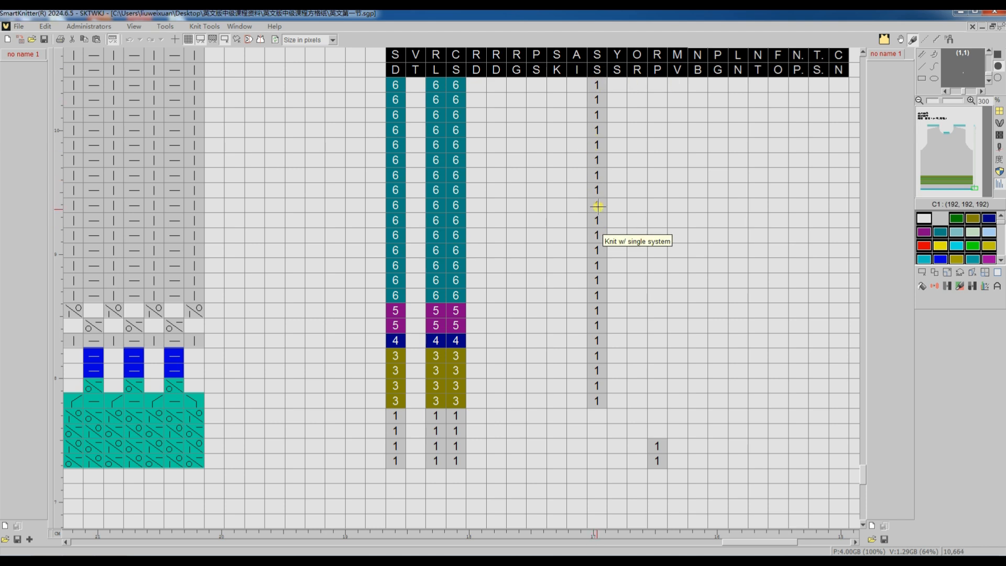
scroll(598, 157, up, 5)
scroll(597, 157, up, 3)
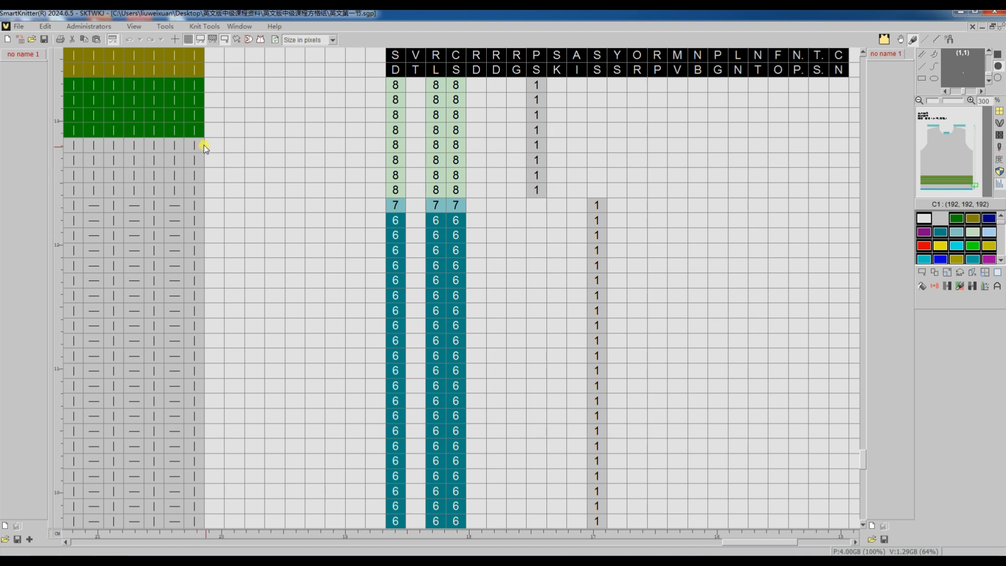
click(596, 163)
scroll(596, 166, down, 5)
scroll(598, 129, down, 4)
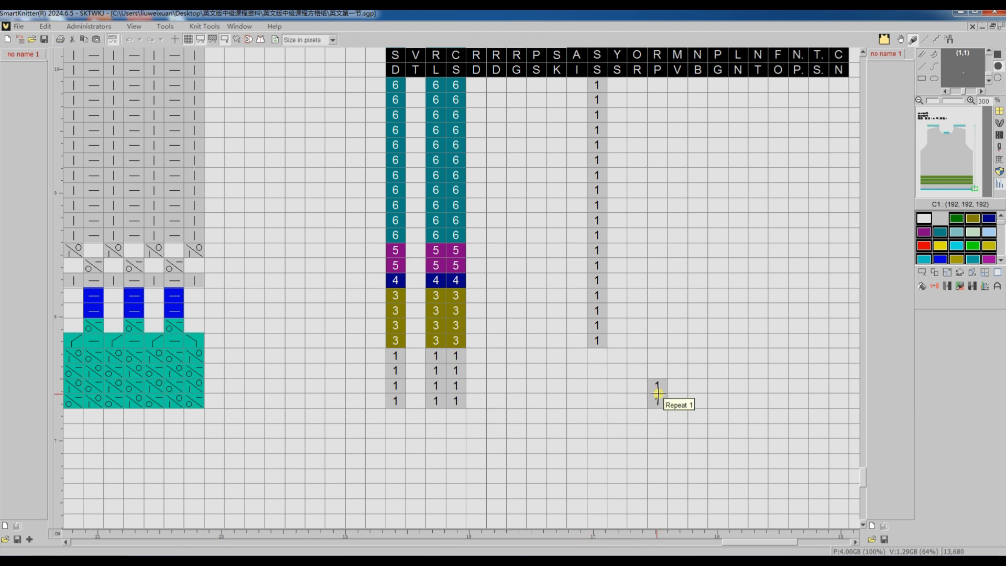
- Set the design to knit structure mode 1 and examine the translated chart's starting courses, feeder entries and function lines at both edges
click(999, 139)
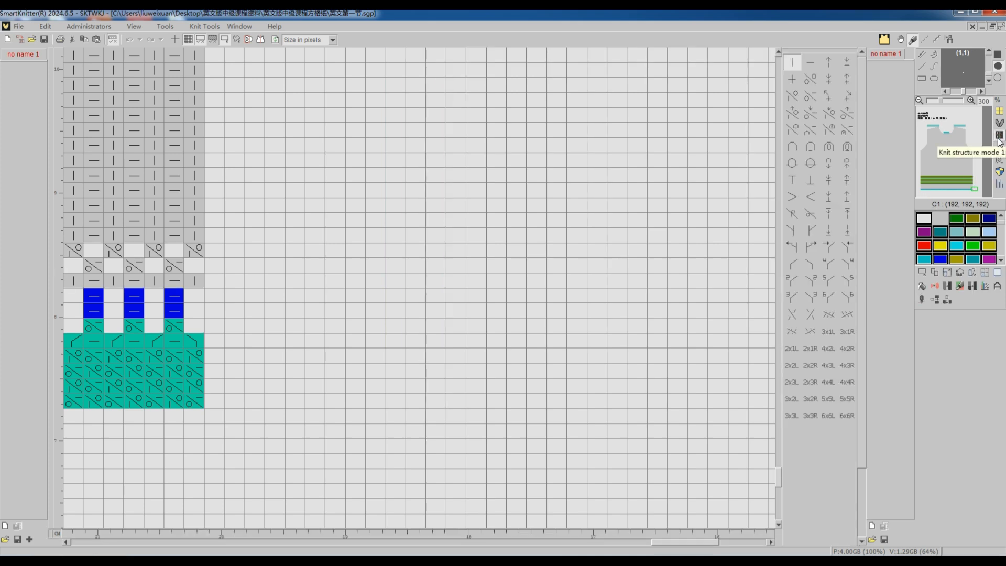
click(948, 178)
key(ctrl+Tab)
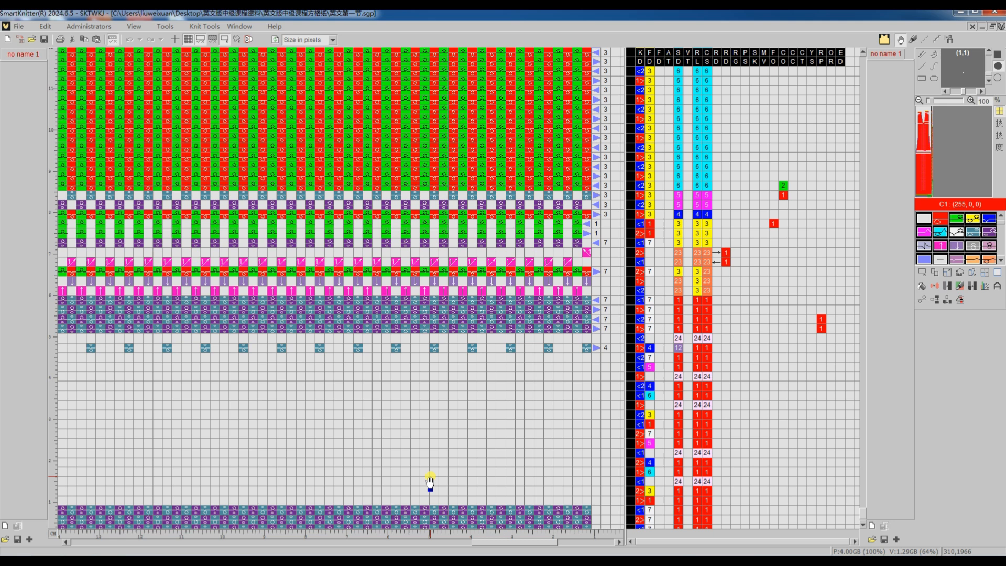
drag(430, 481, 128, 489)
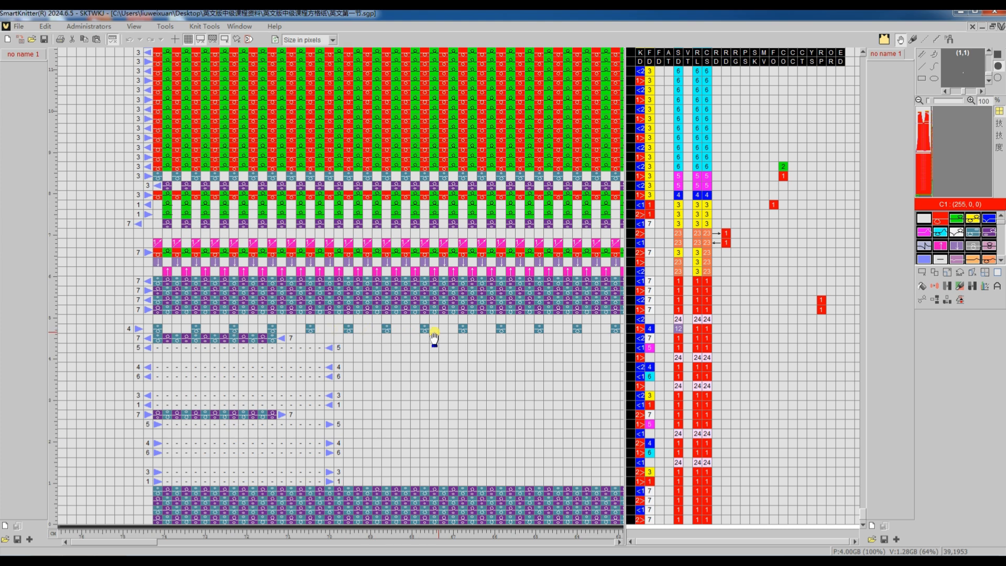
drag(145, 543, 592, 543)
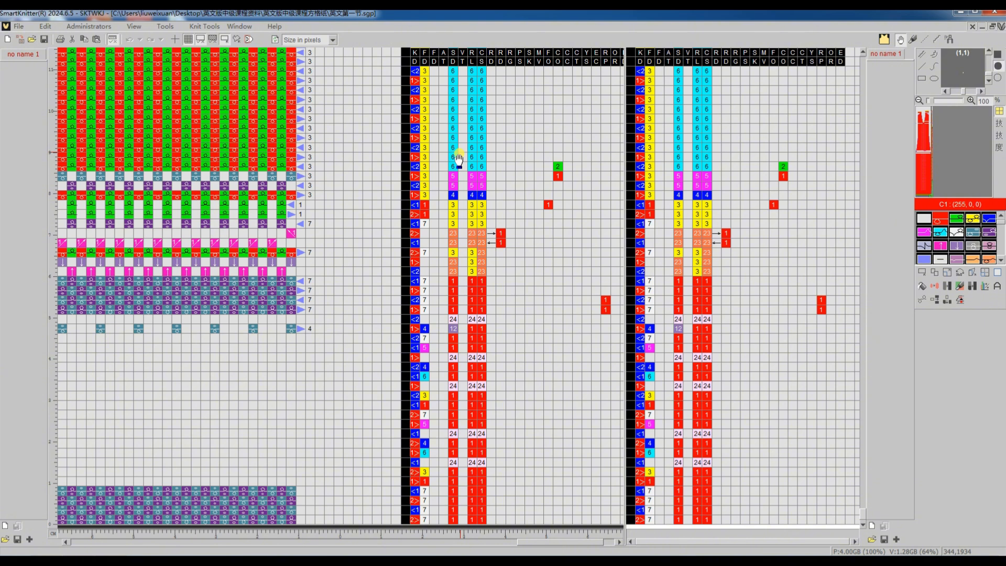
- Examine the translated function lines from the rib through the striped rows to the first patterned courses
scroll(471, 157, up, 6)
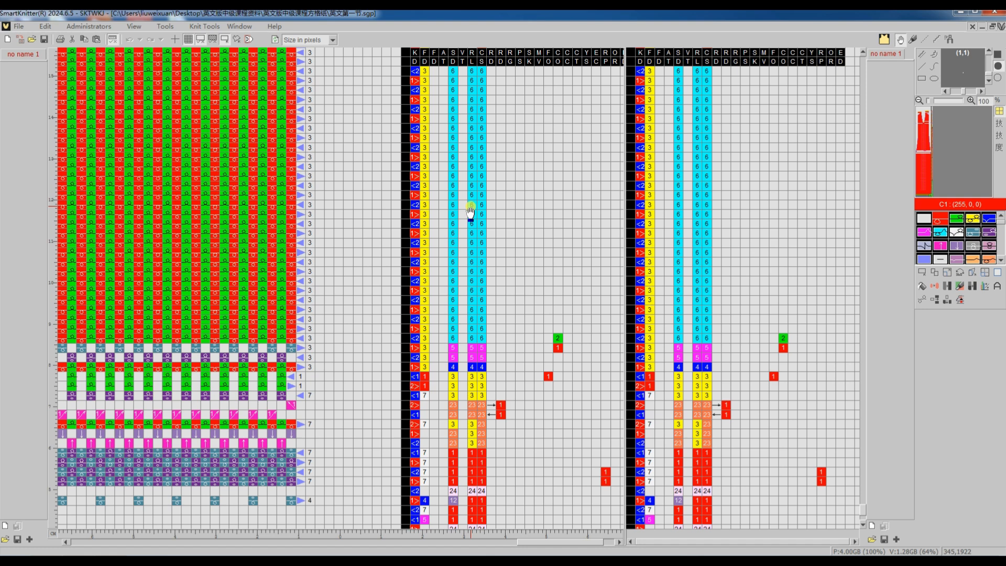
scroll(469, 211, up, 6)
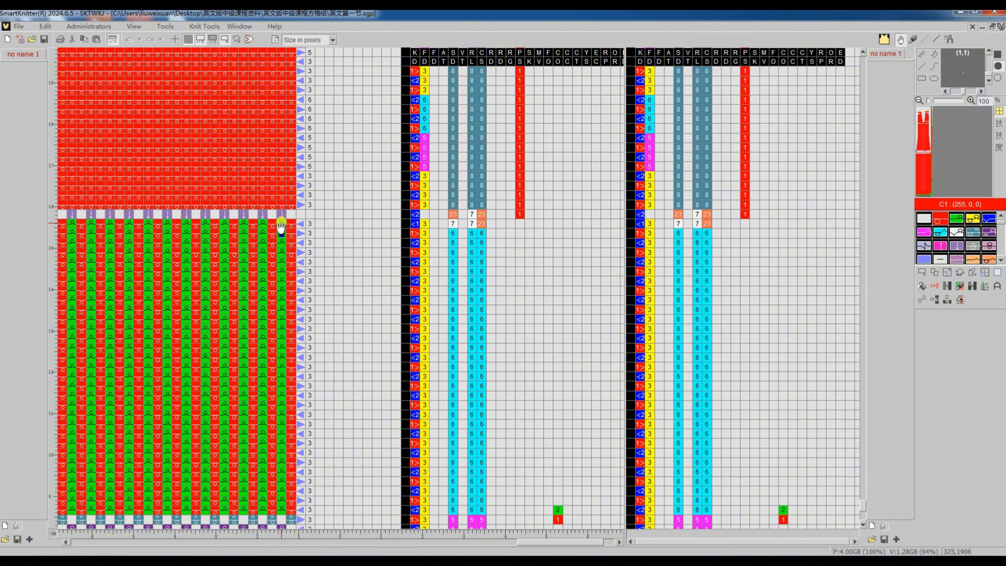
scroll(282, 228, up, 6)
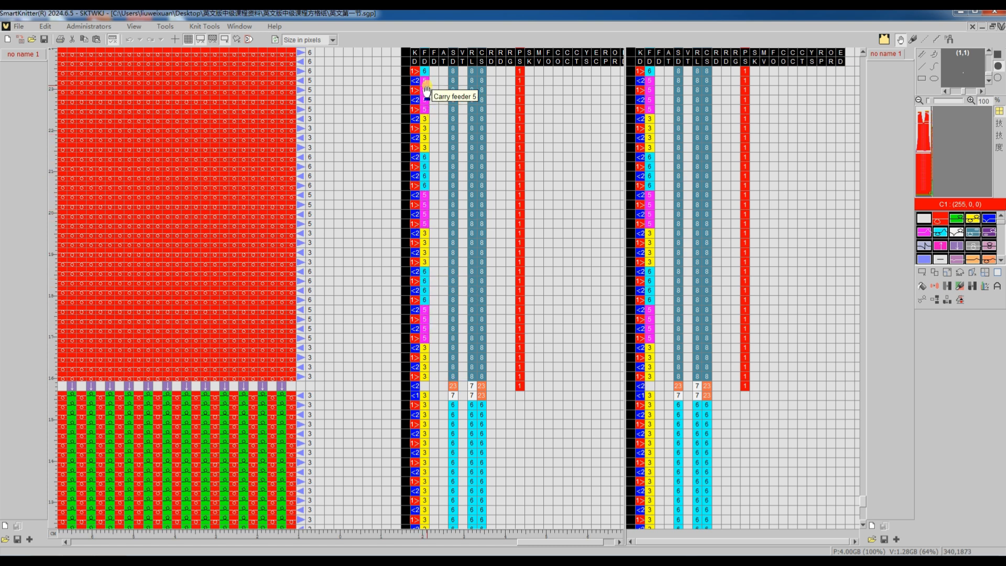
scroll(411, 197, up, 4)
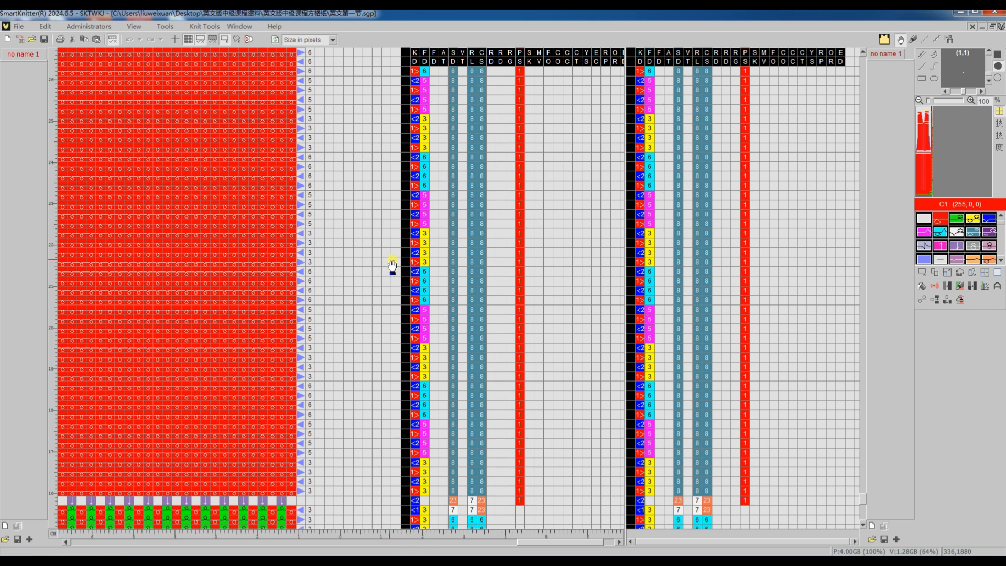
scroll(401, 236, up, 12)
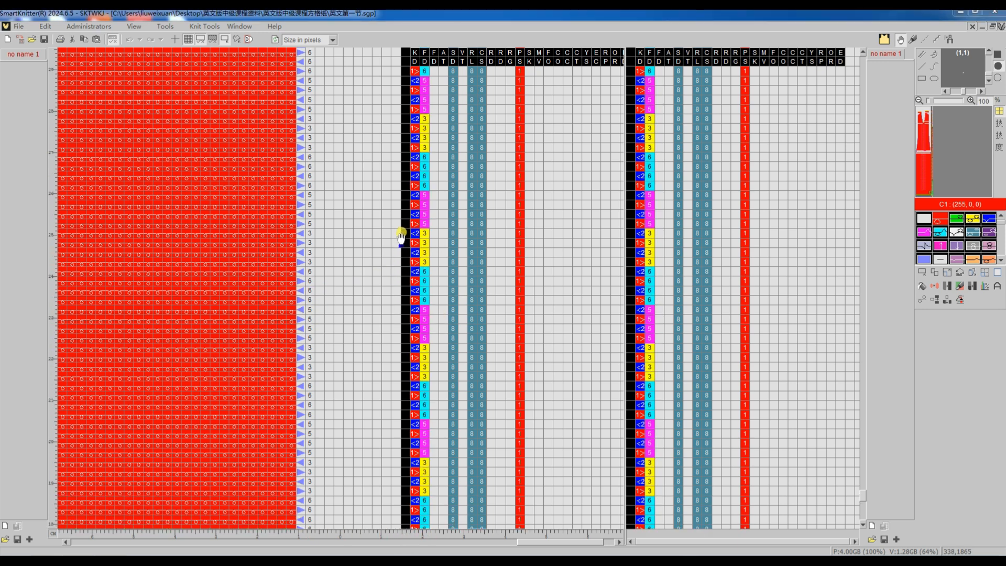
scroll(401, 236, up, 4)
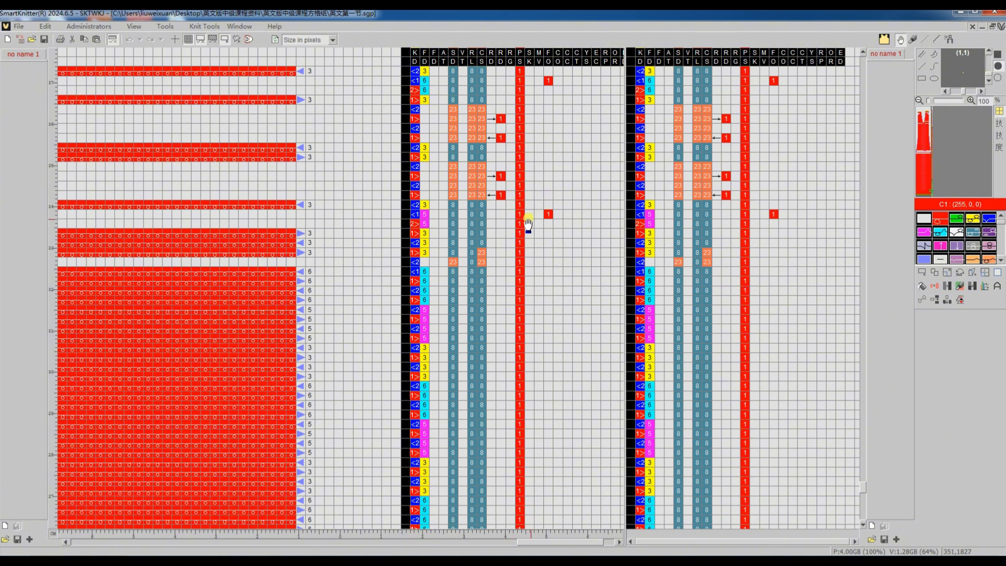
scroll(547, 220, up, 2)
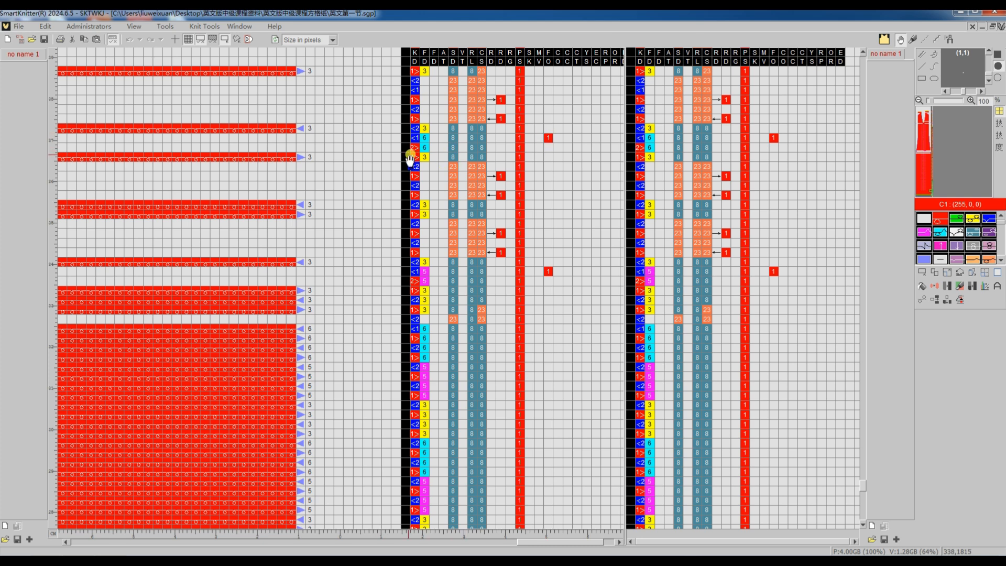
- Check the feeder 5 and 6 exits at the chart's edge and compare the translated stitch transfers with the design
drag(572, 545, 128, 526)
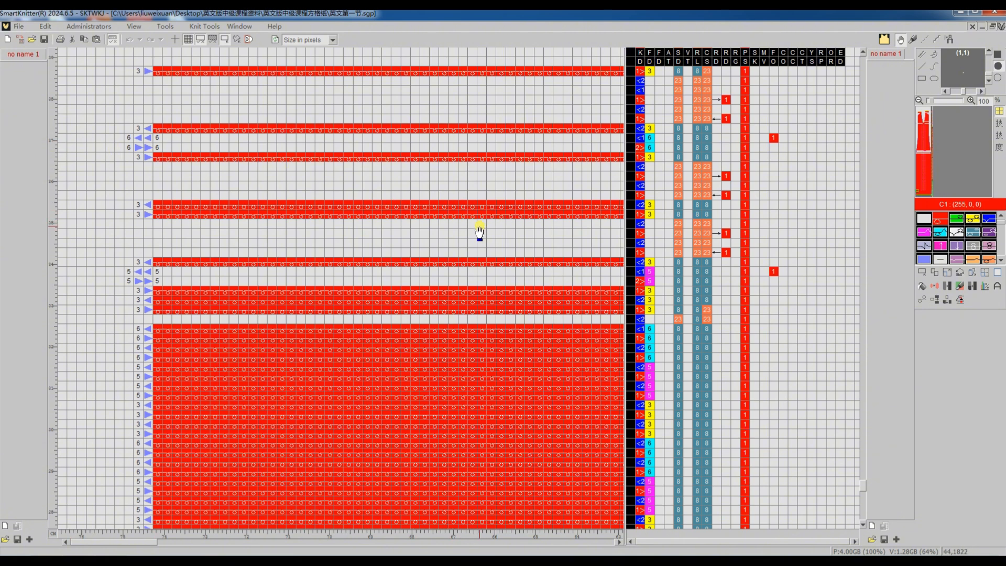
scroll(480, 230, right, 10)
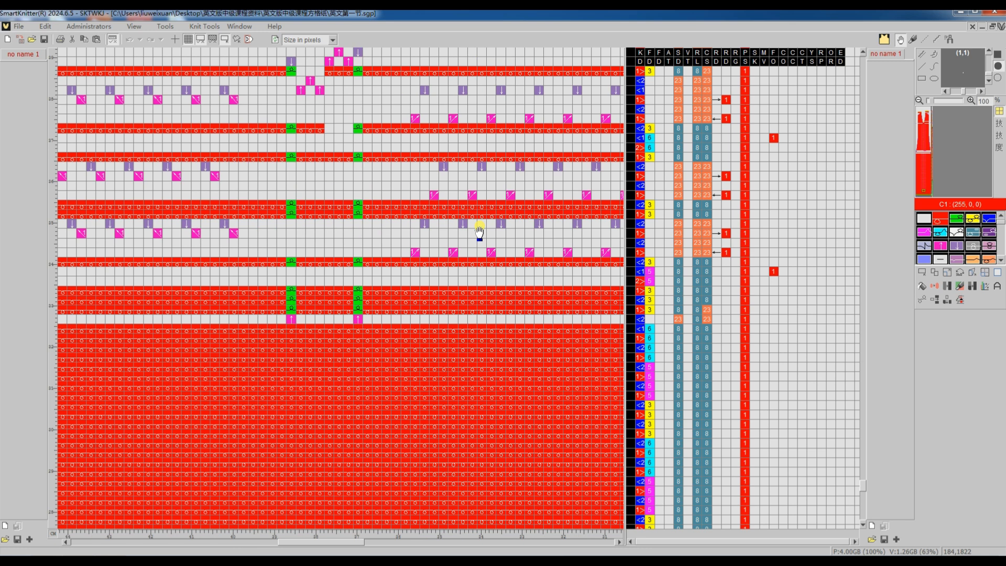
scroll(477, 228, up, 4)
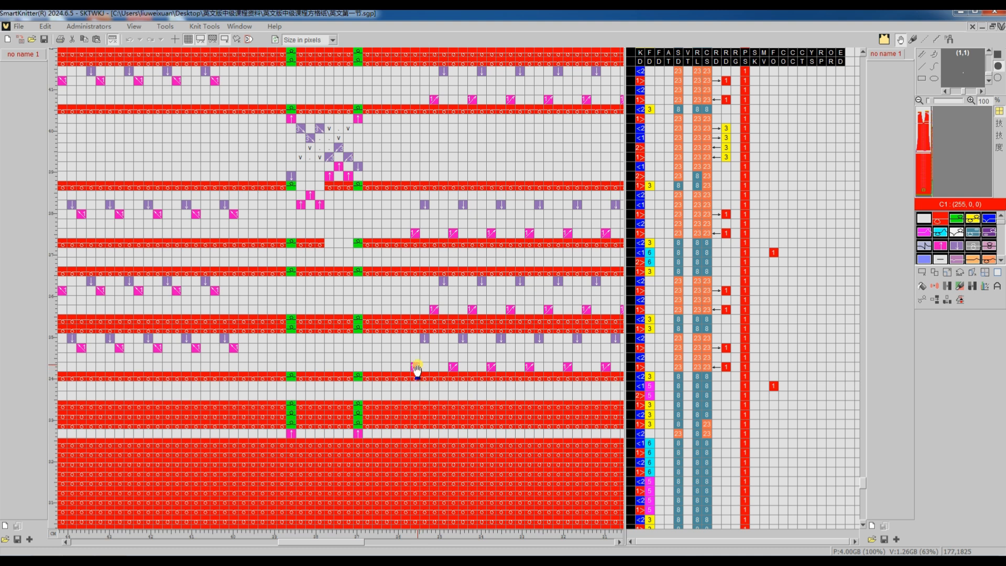
key(ctrl+Tab)
key(ctrl+Tab)
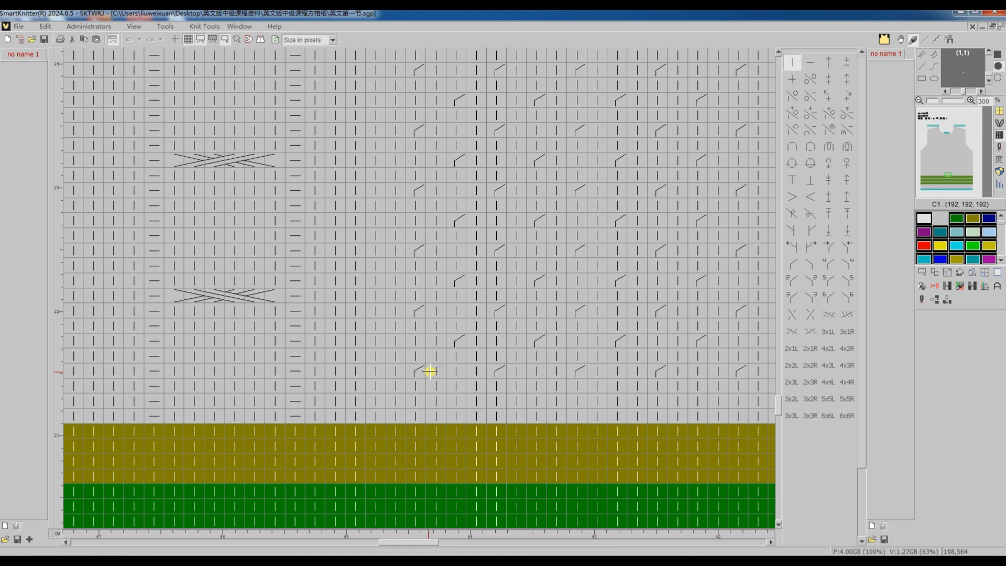
key(ctrl+Tab)
key(ctrl+Tab)
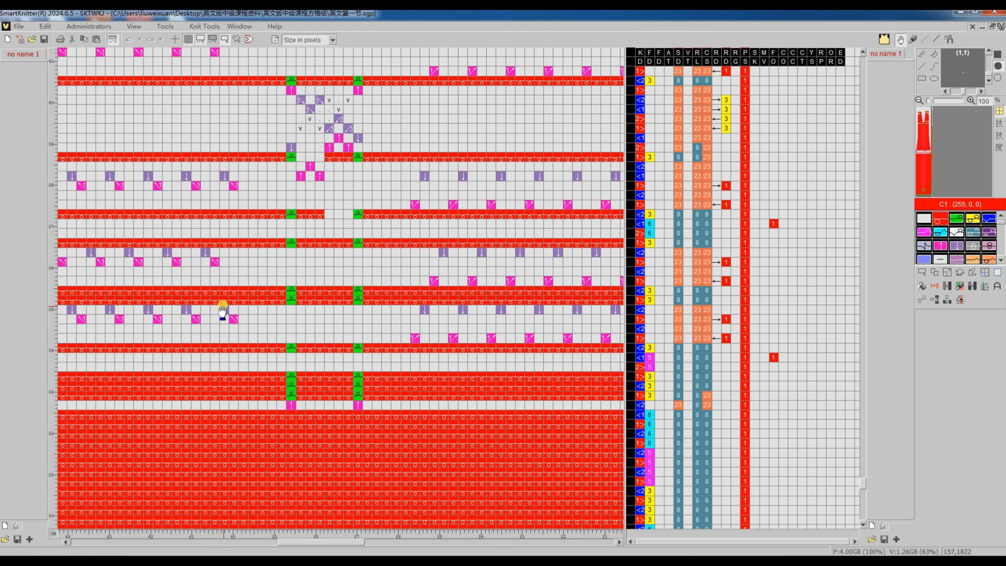
- Examine the translated cable crossings, the clamp and cutter entries, and the patterned courses above them
scroll(340, 322, up, 4)
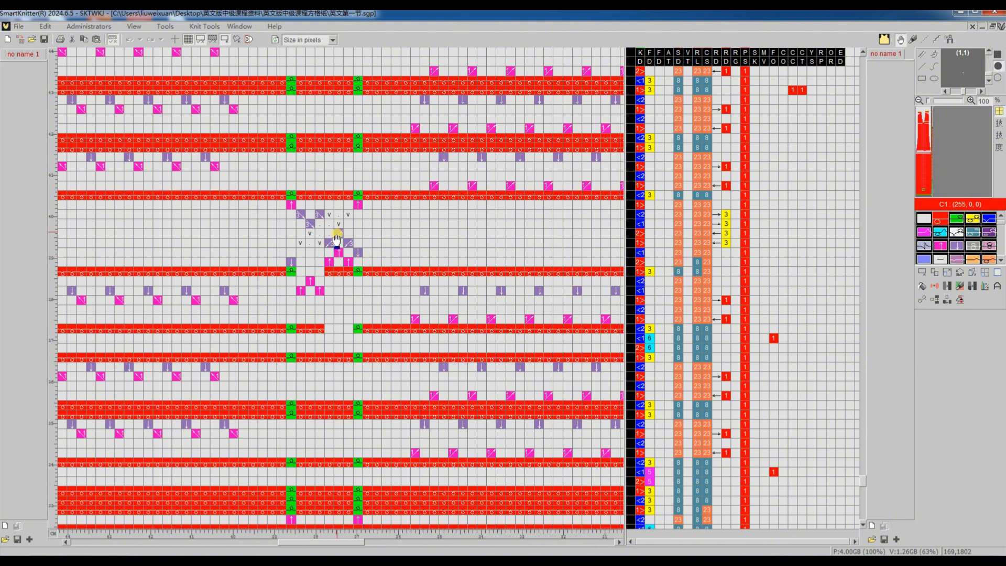
click(359, 254)
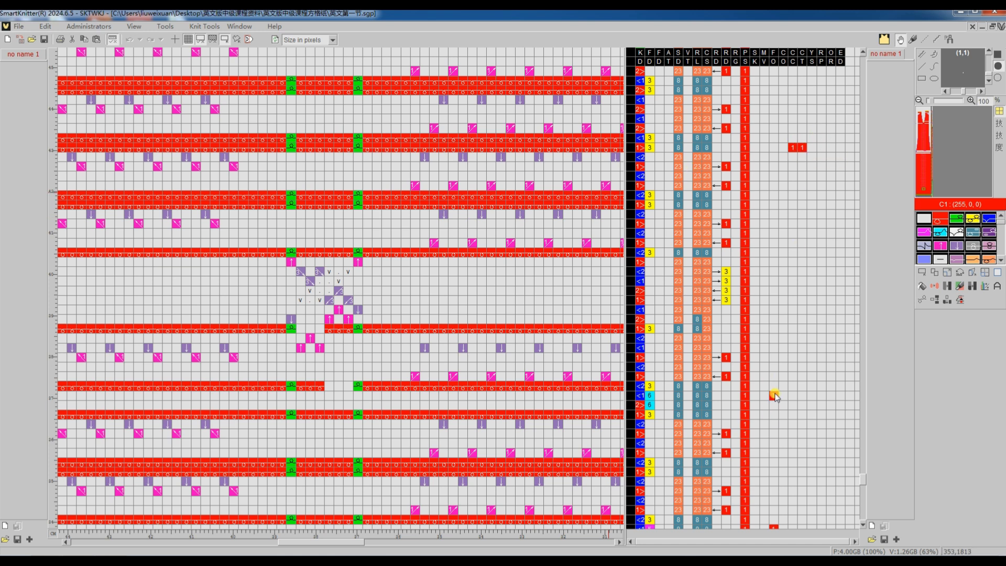
scroll(793, 449, down, 2)
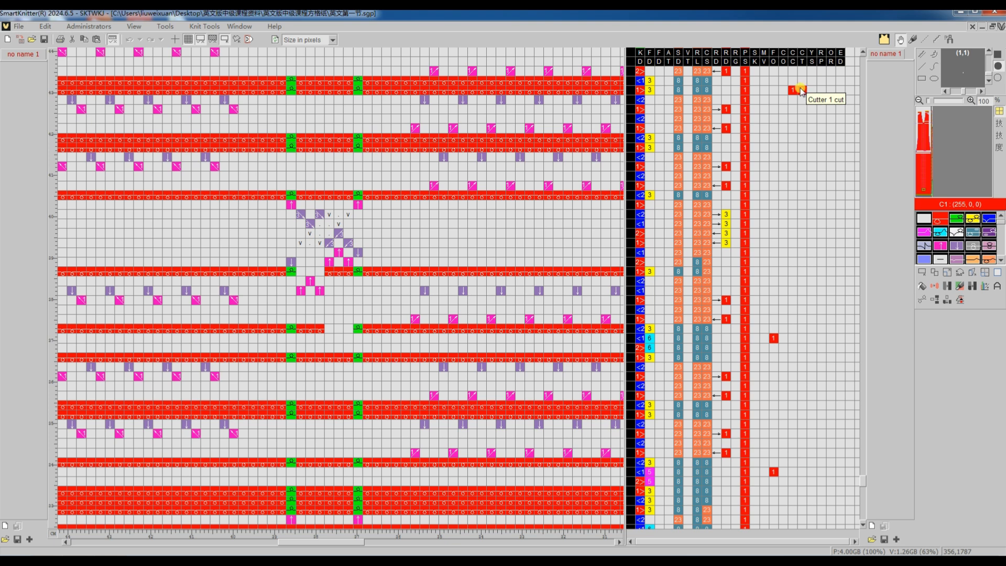
scroll(541, 254, up, 6)
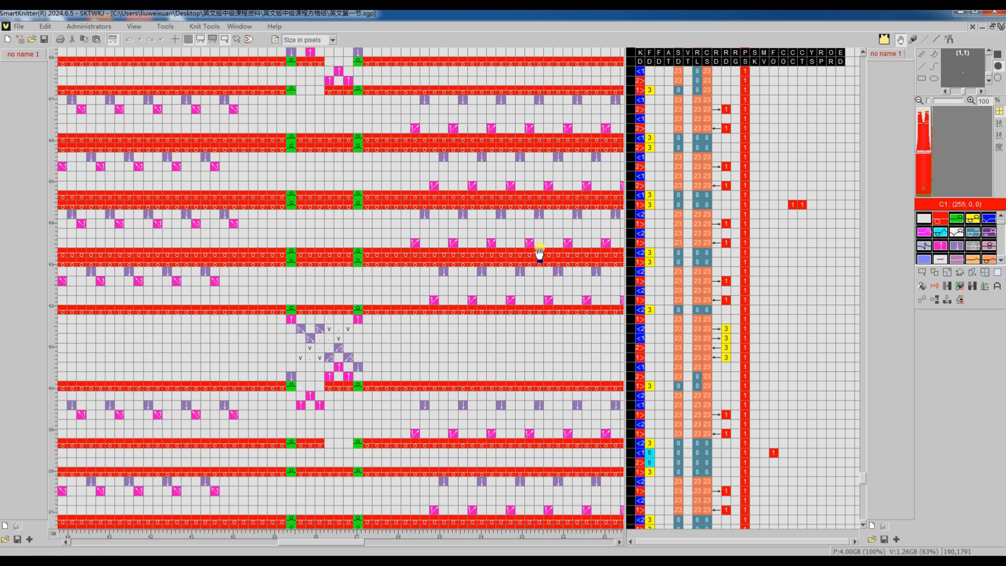
scroll(519, 309, up, 9)
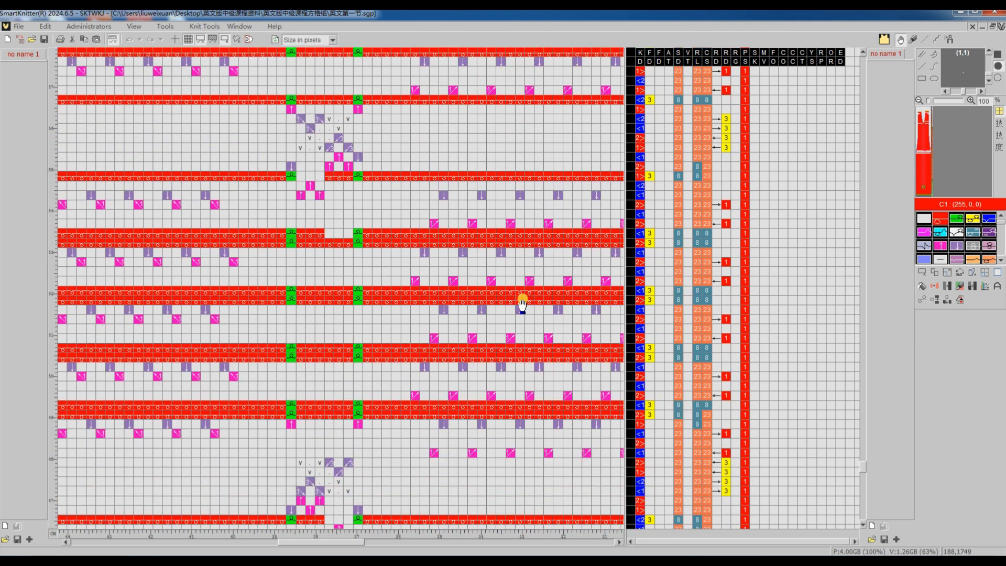
- Examine the translated armhole bind-off courses at both edges of the panel
click(930, 154)
scroll(521, 378, down, 1)
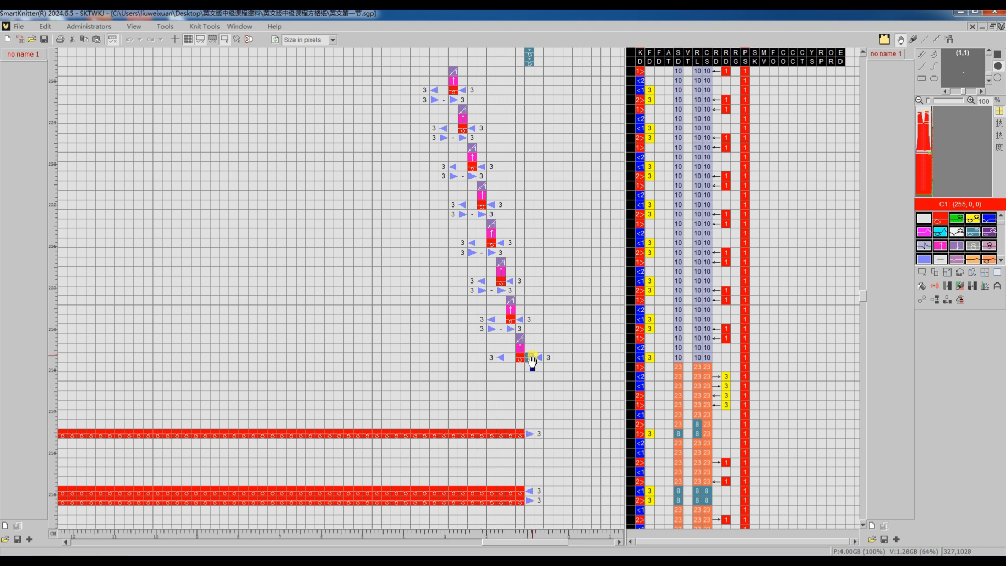
scroll(527, 388, up, 1)
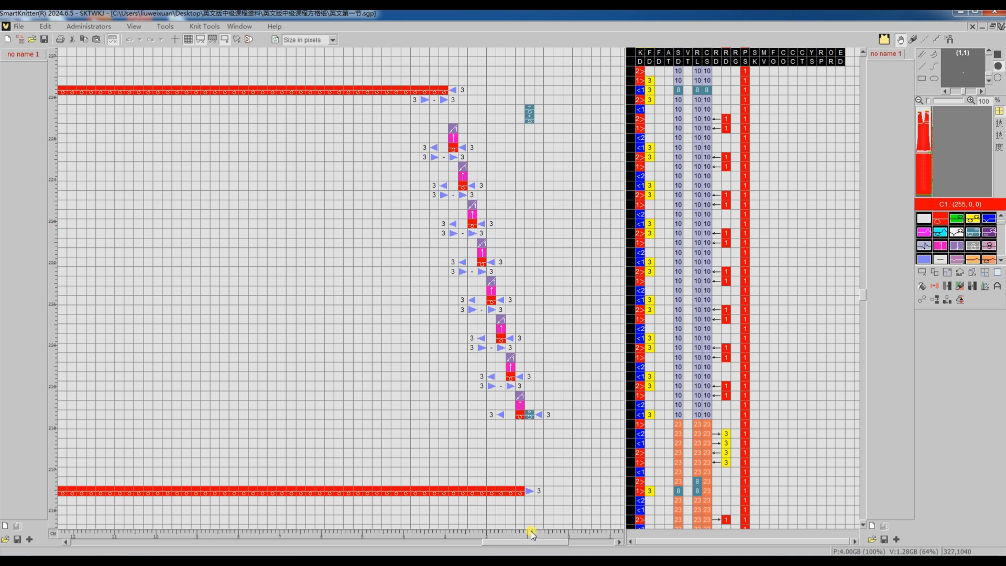
drag(530, 539, 116, 534)
scroll(127, 490, up, 6)
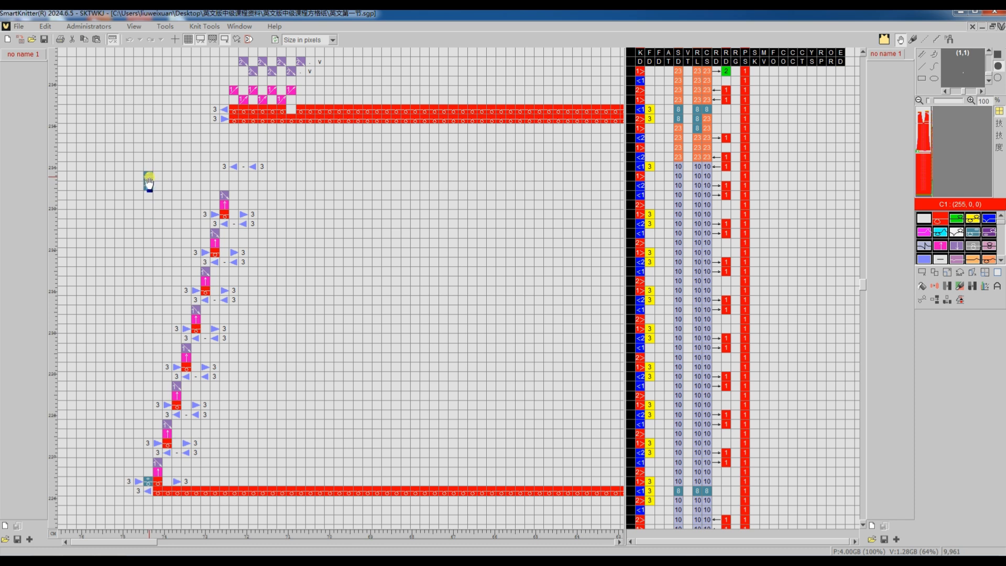
- Examine the stitch transfers of the first narrowing courses above the armhole bind-off at both edges, together with their function-line entries
scroll(160, 198, up, 3)
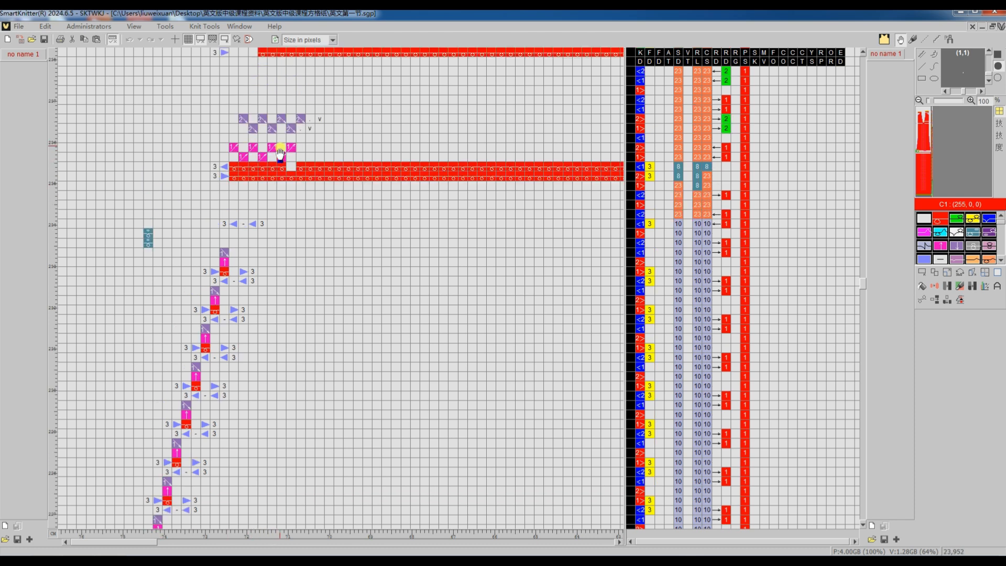
click(292, 167)
click(291, 167)
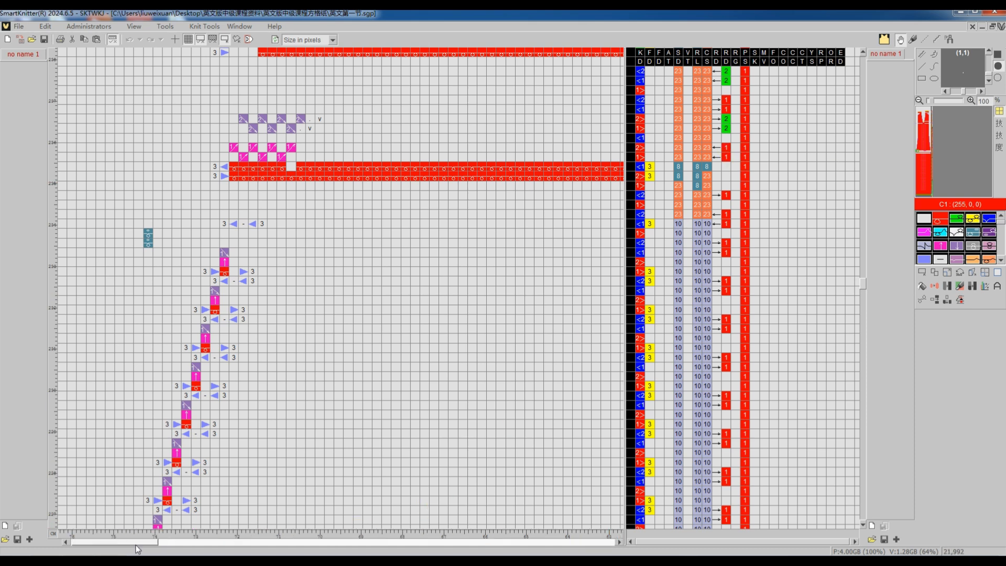
drag(129, 540, 538, 539)
scroll(543, 456, up, 4)
click(452, 212)
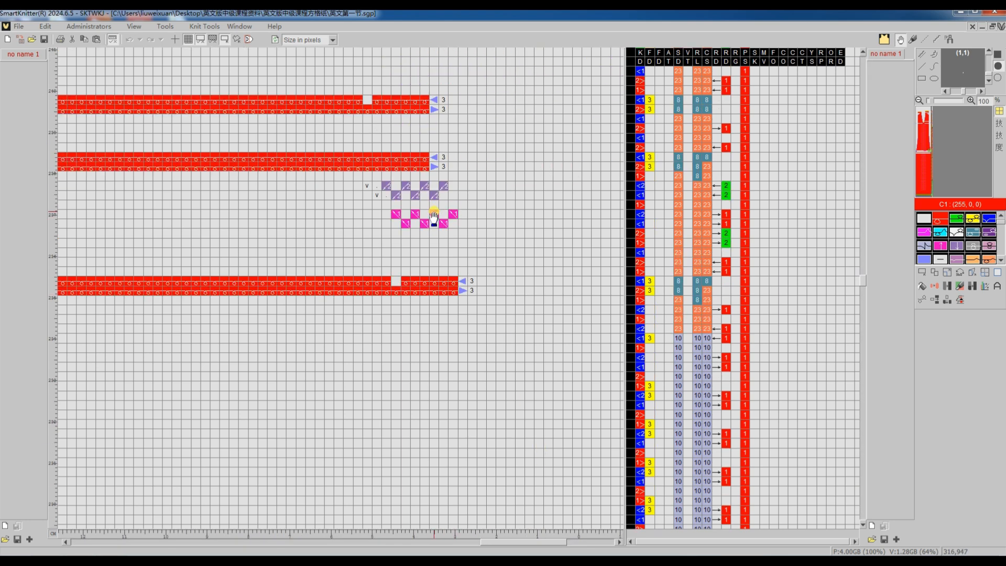
click(722, 218)
scroll(422, 239, down, 5)
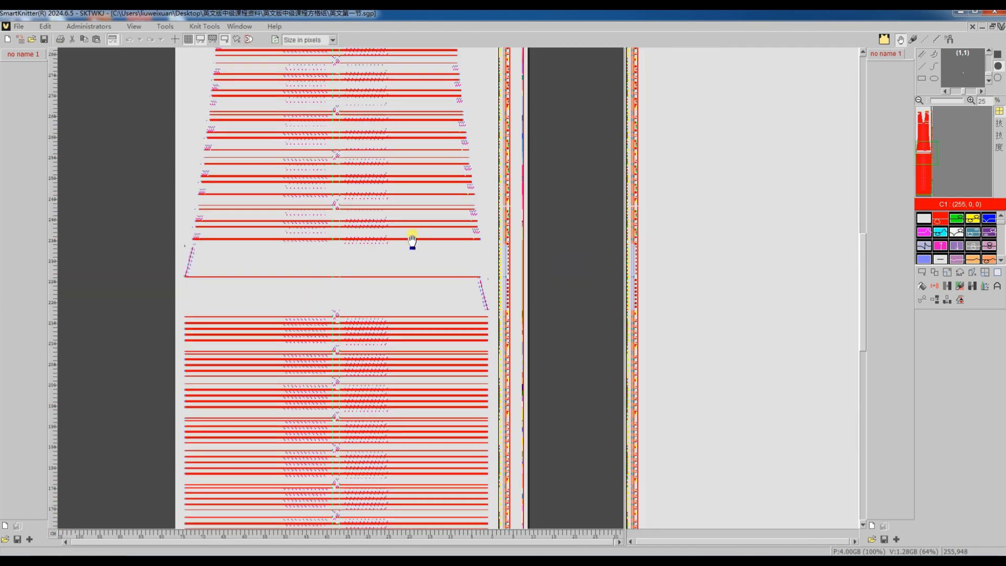
- Examine the translated chart where the patterned body ends and the neckline splits around the centre waste-yarn block
scroll(365, 220, up, 3)
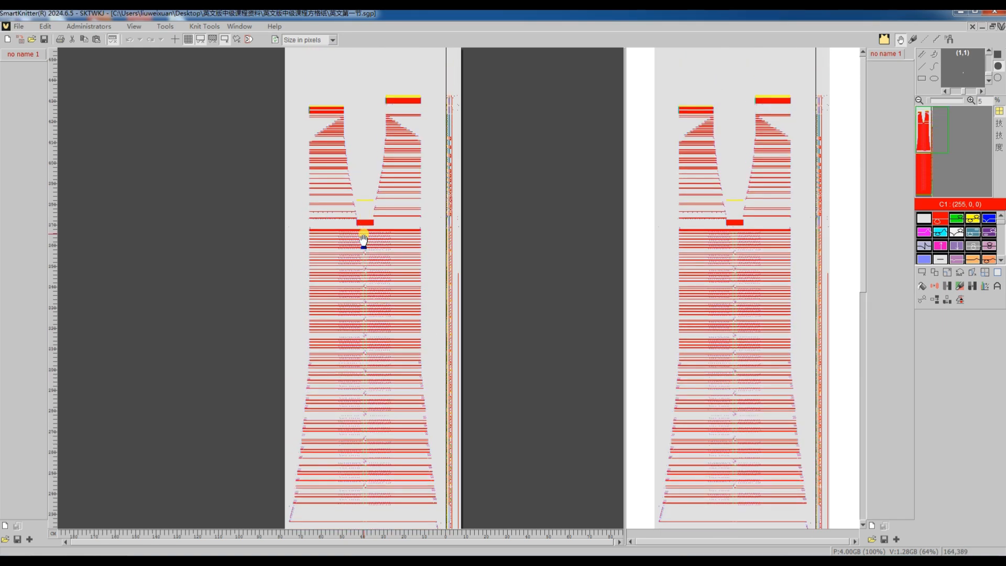
scroll(356, 216, up, 2)
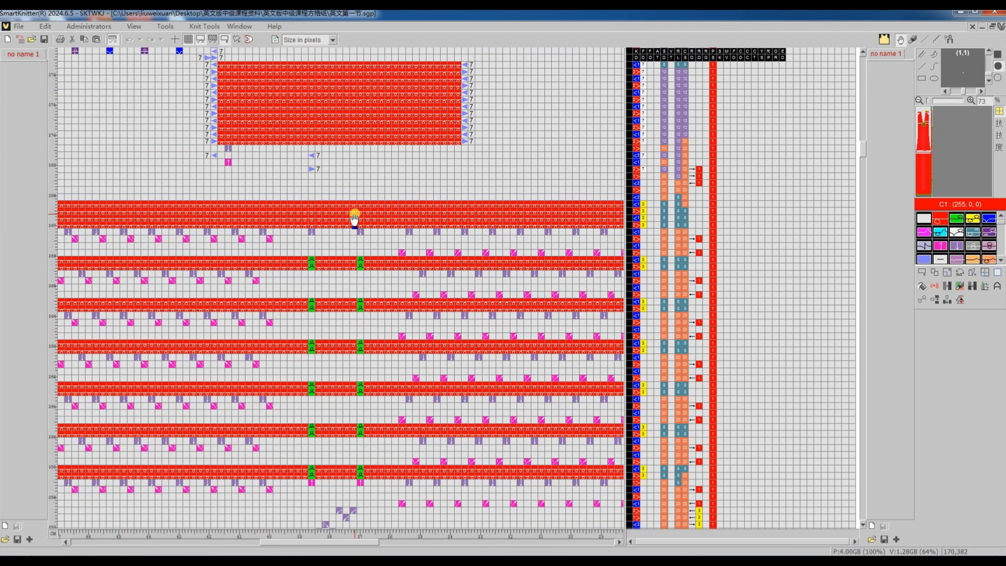
scroll(355, 219, down, 2)
scroll(352, 228, down, 4)
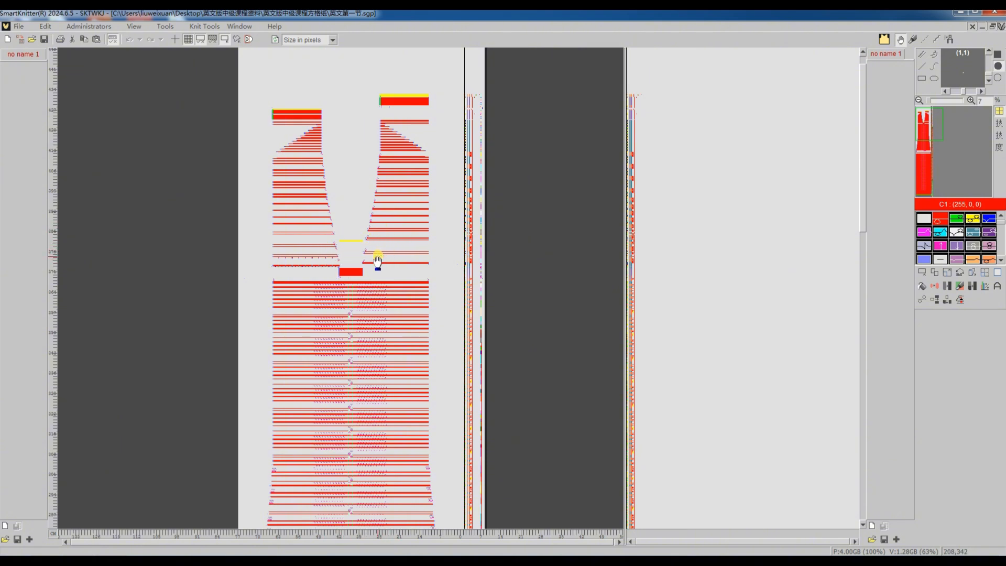
scroll(343, 278, up, 5)
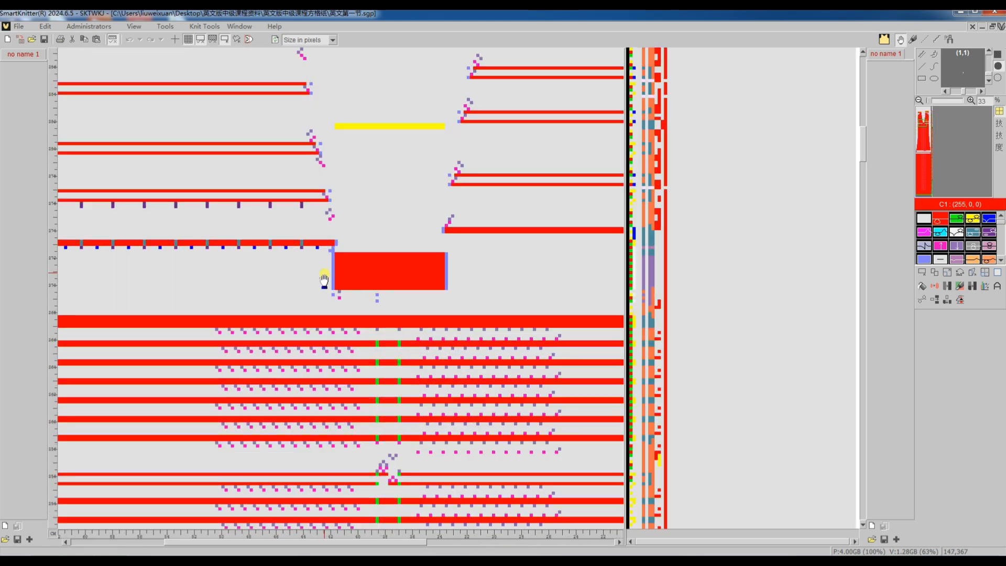
scroll(327, 305, up, 2)
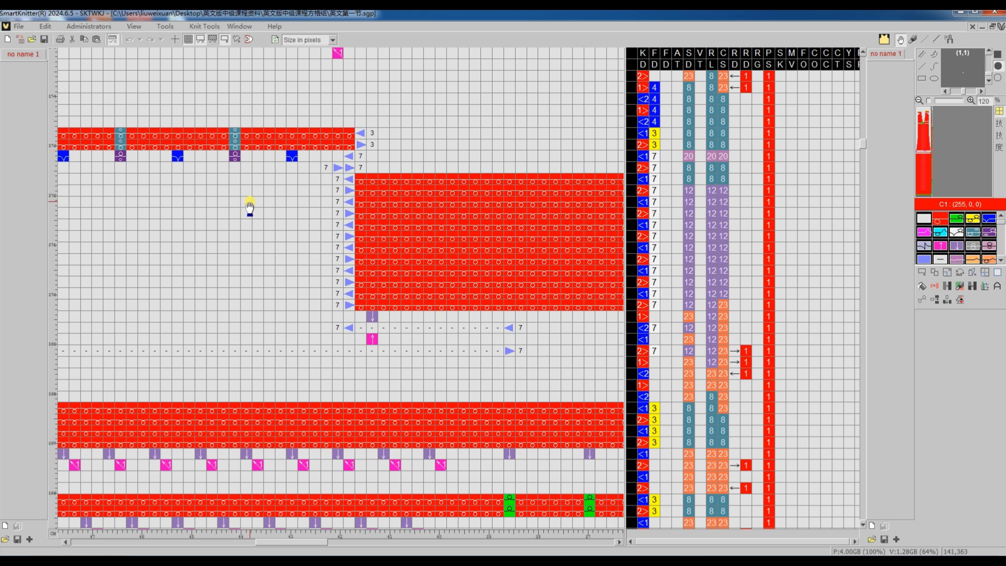
- Check the feeder 7, 3 and 4 positions at the neckline split and the first courses of both neck halves
scroll(250, 207, up, 5)
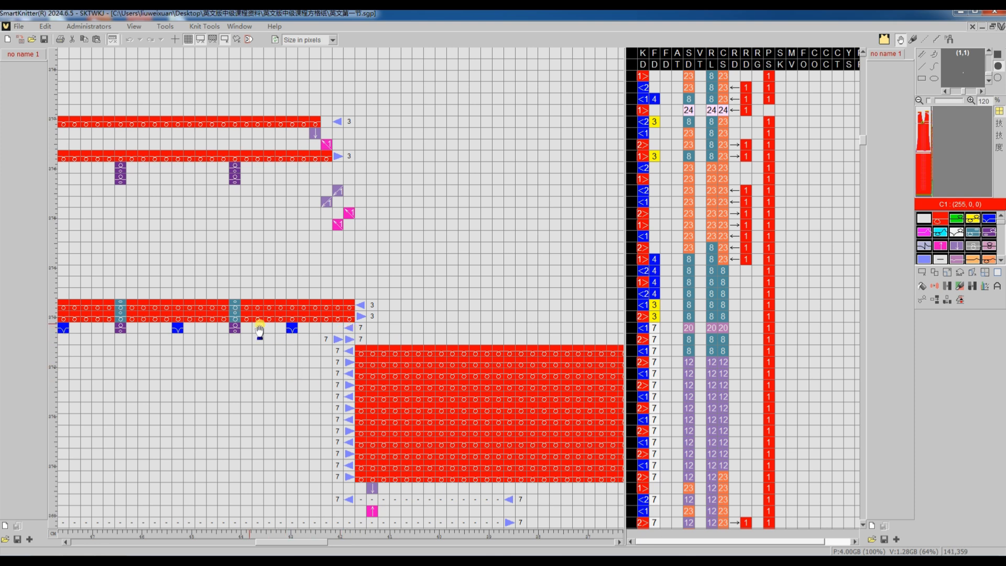
drag(309, 540, 159, 553)
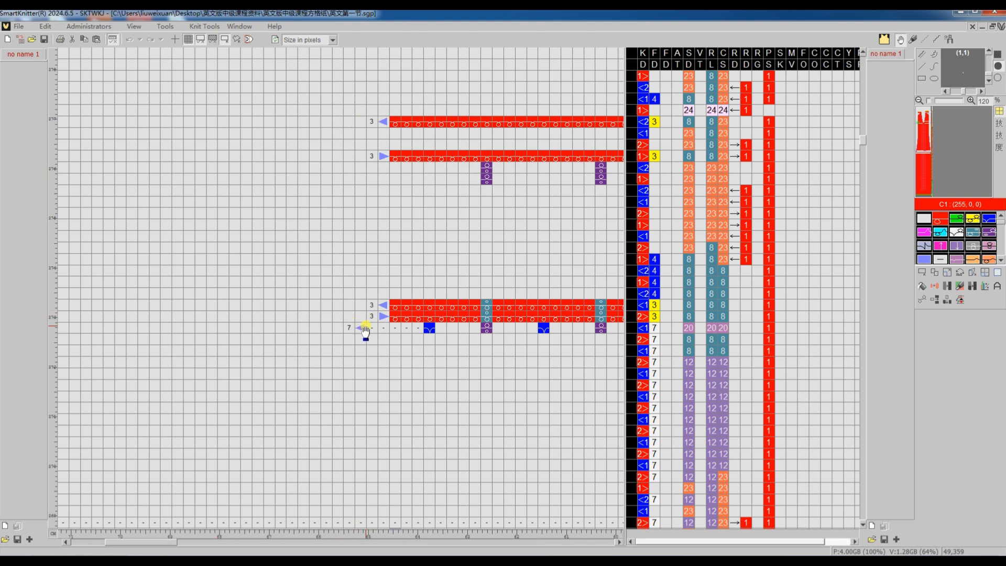
drag(175, 545, 521, 550)
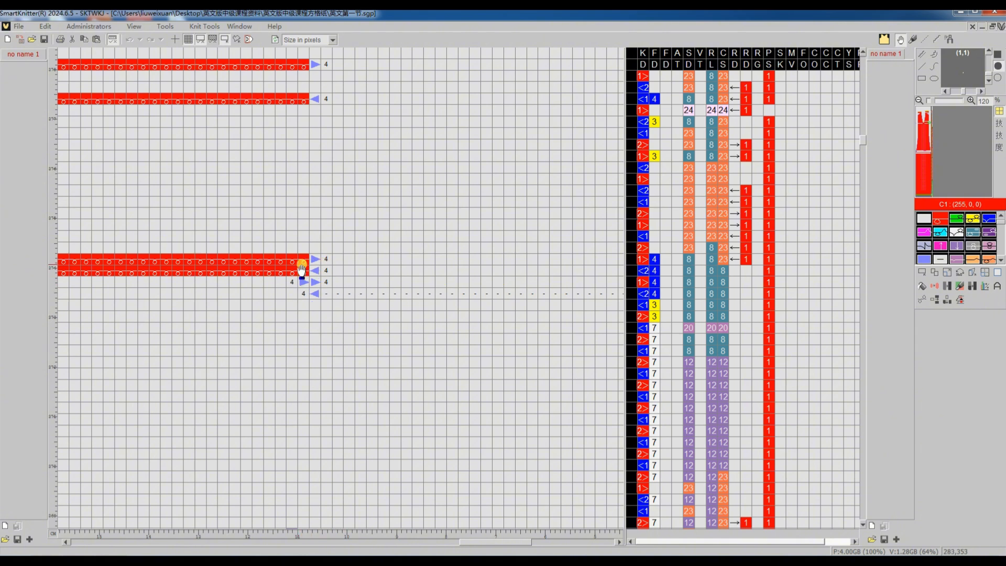
scroll(318, 266, down, 4)
scroll(320, 256, down, 3)
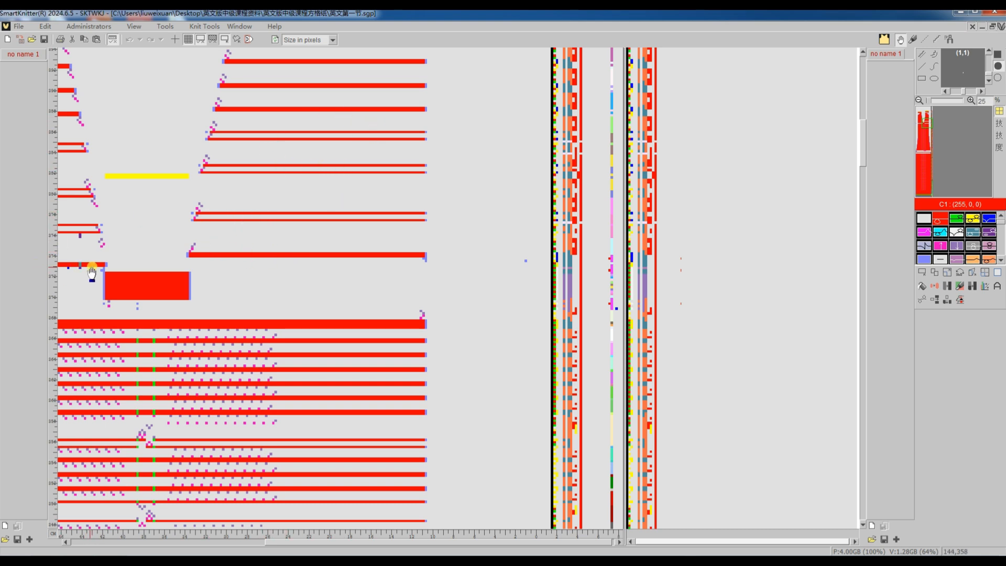
scroll(92, 272, up, 7)
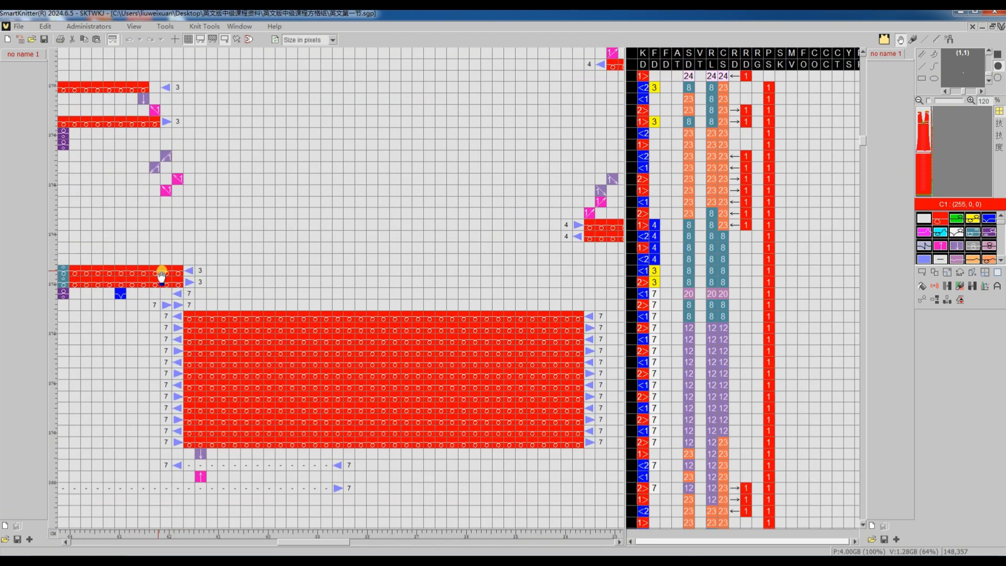
scroll(279, 202, down, 8)
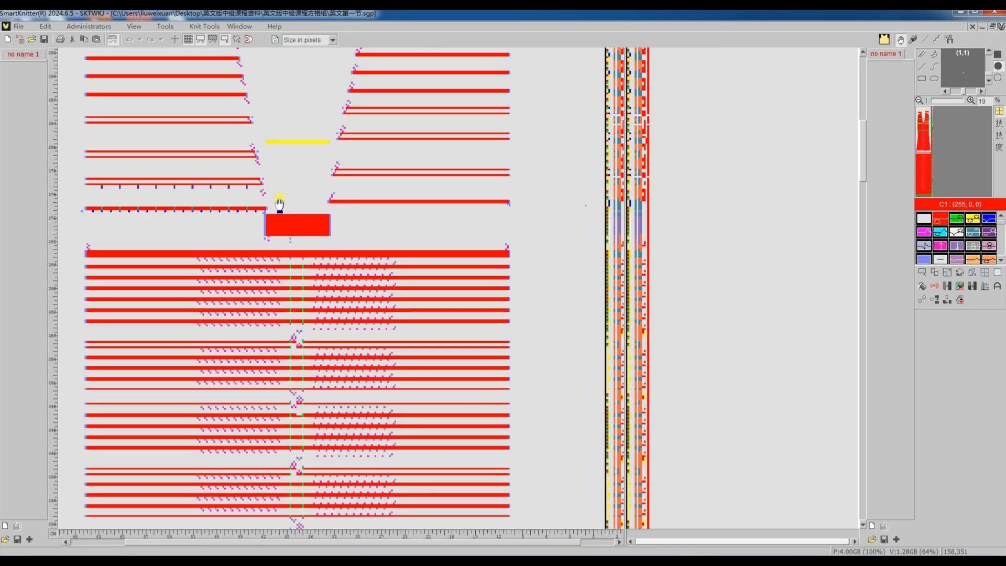
scroll(279, 204, down, 4)
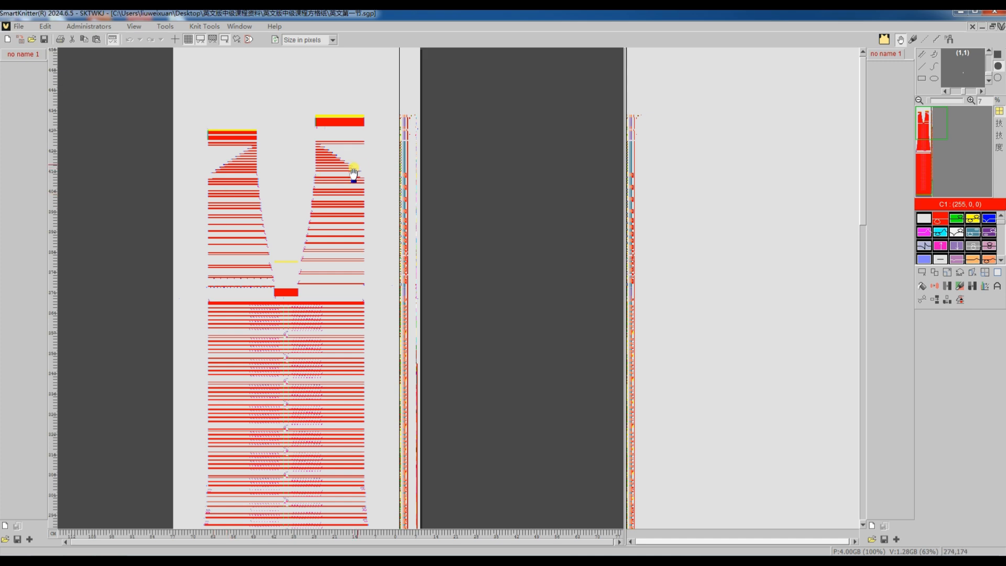
- Examine the feeder 3 shoulder's short rows, its feeder 7 waste courses and the feeder 3 exit entry
scroll(231, 155, up, 6)
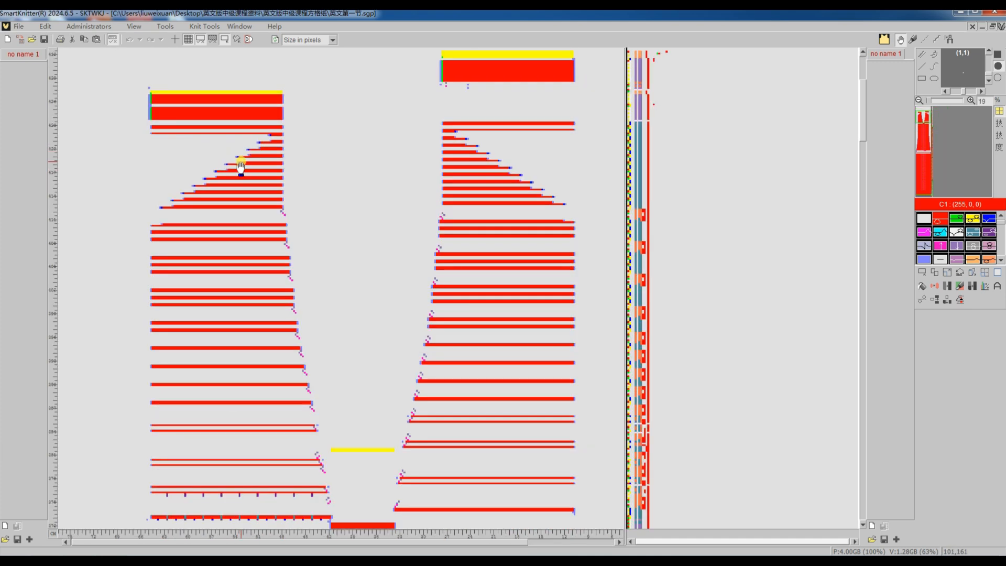
scroll(238, 160, up, 1)
scroll(241, 168, up, 4)
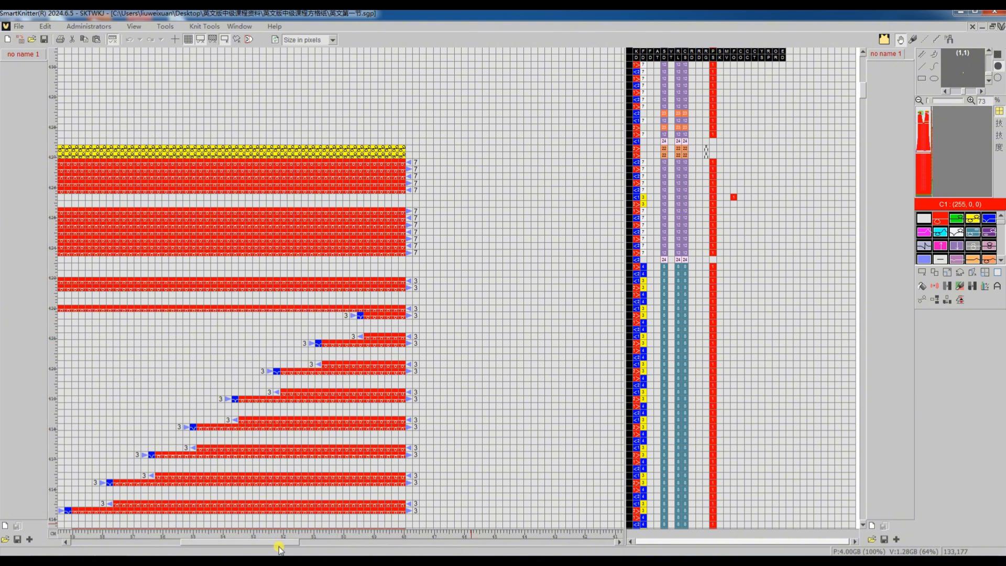
drag(280, 542, 213, 542)
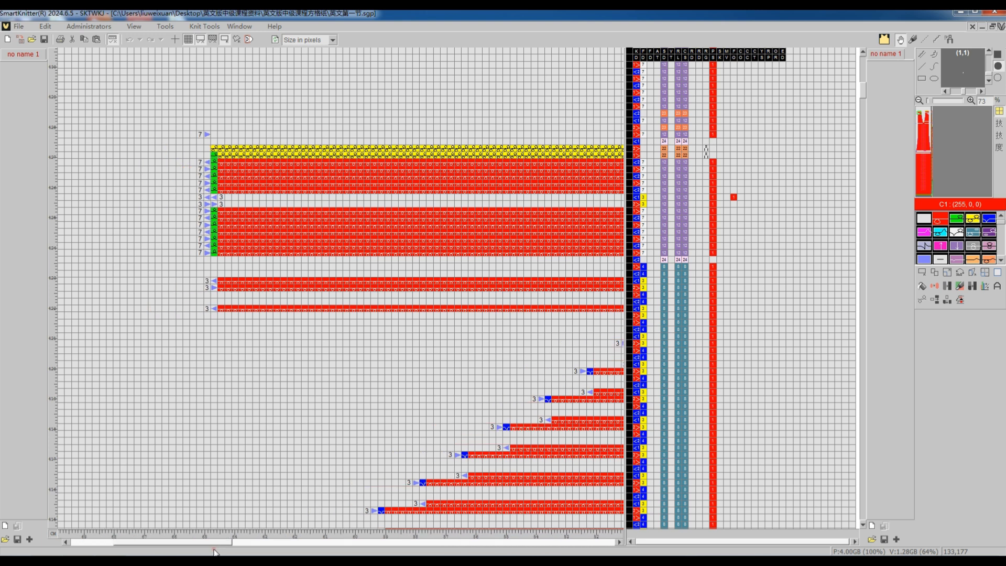
scroll(197, 287, up, 1)
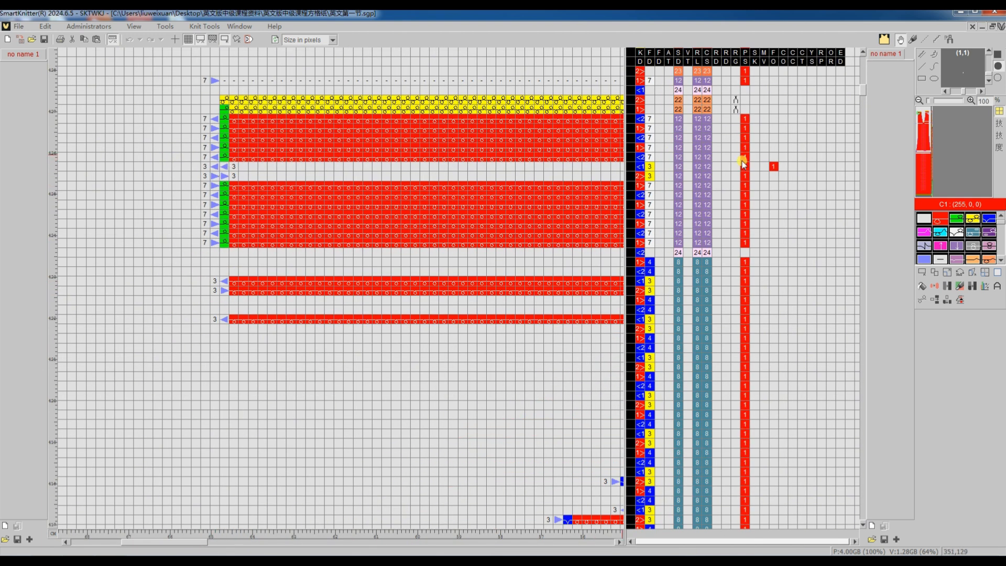
mouse_move(774, 166)
- Examine the feeder 4 shoulder's short rows and the waste courses above them
drag(189, 542, 398, 542)
scroll(406, 519, up, 2)
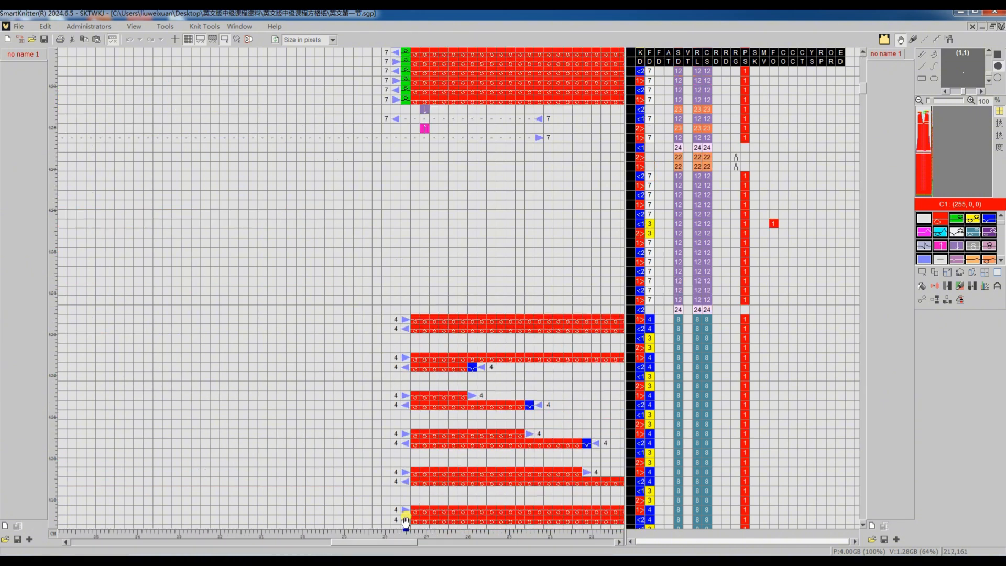
scroll(406, 518, up, 6)
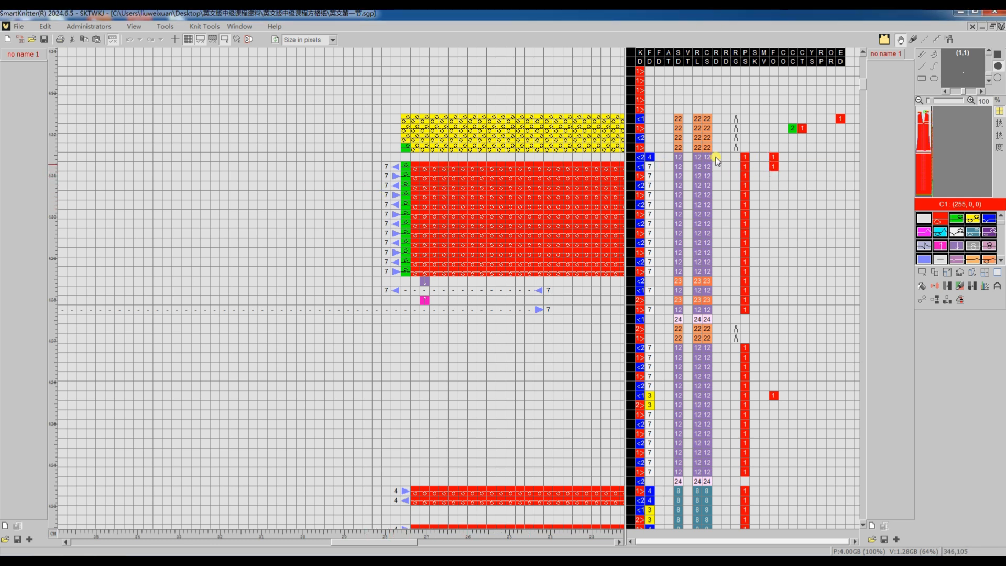
- Check the feeder 4 exit, the clamp and cutter entries, and the finishing entry in the chart's last courses
click(650, 156)
drag(370, 543, 414, 546)
drag(440, 553, 457, 554)
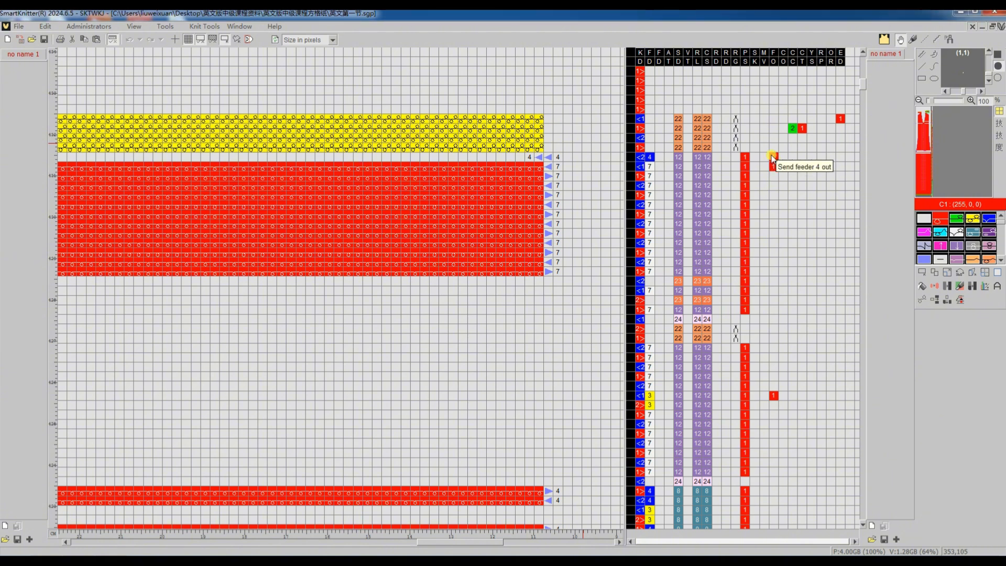
click(793, 128)
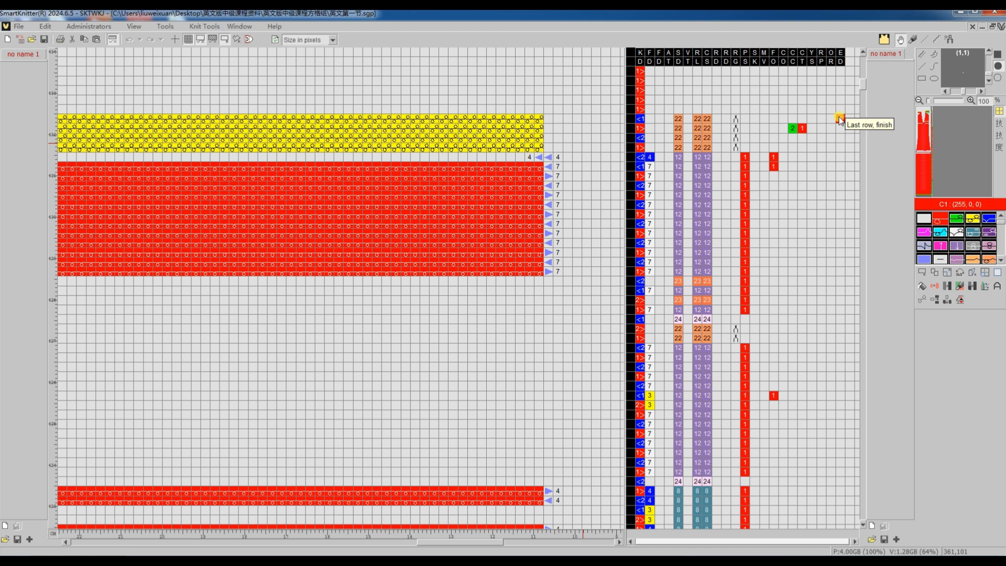
click(527, 166)
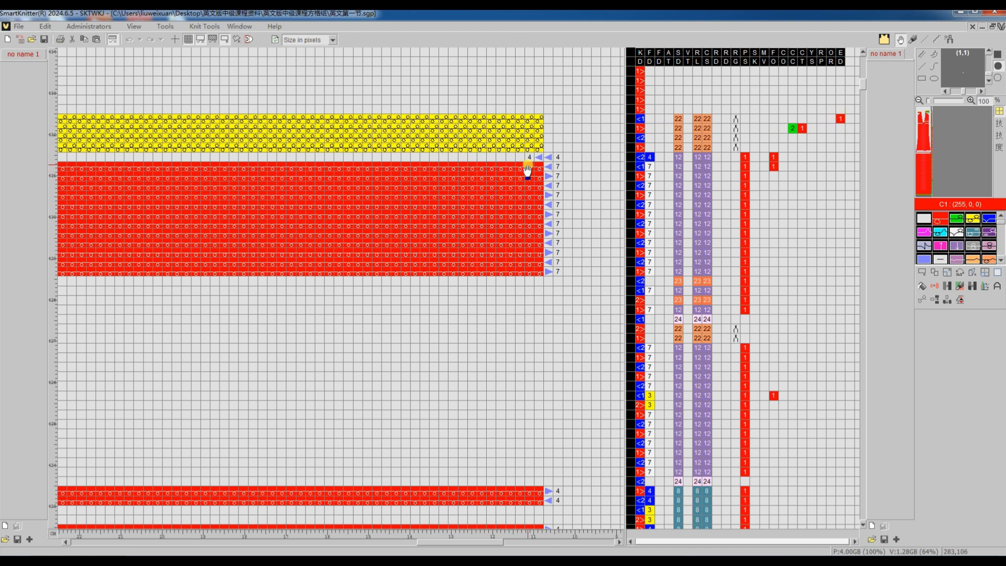
click(811, 177)
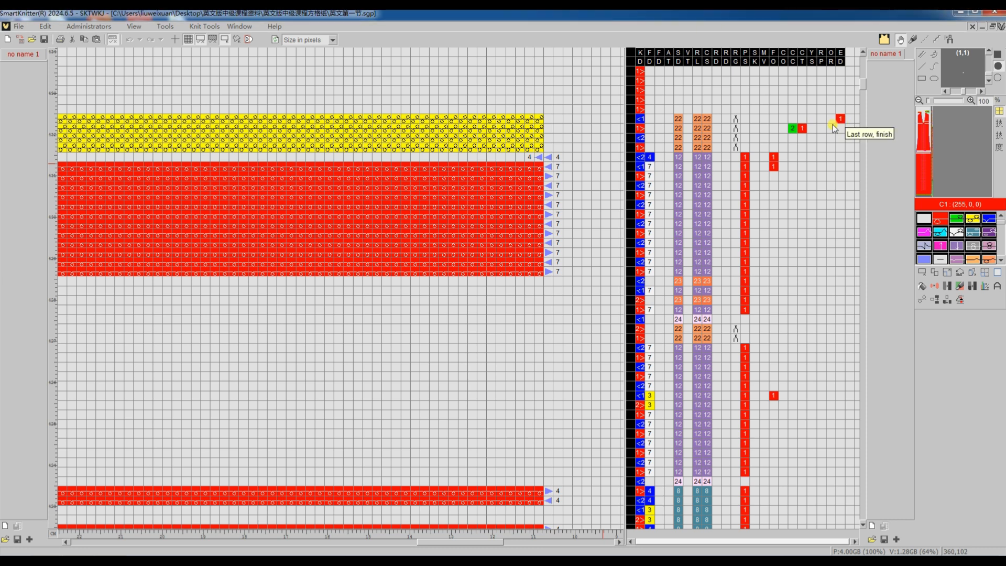
scroll(439, 303, down, 10)
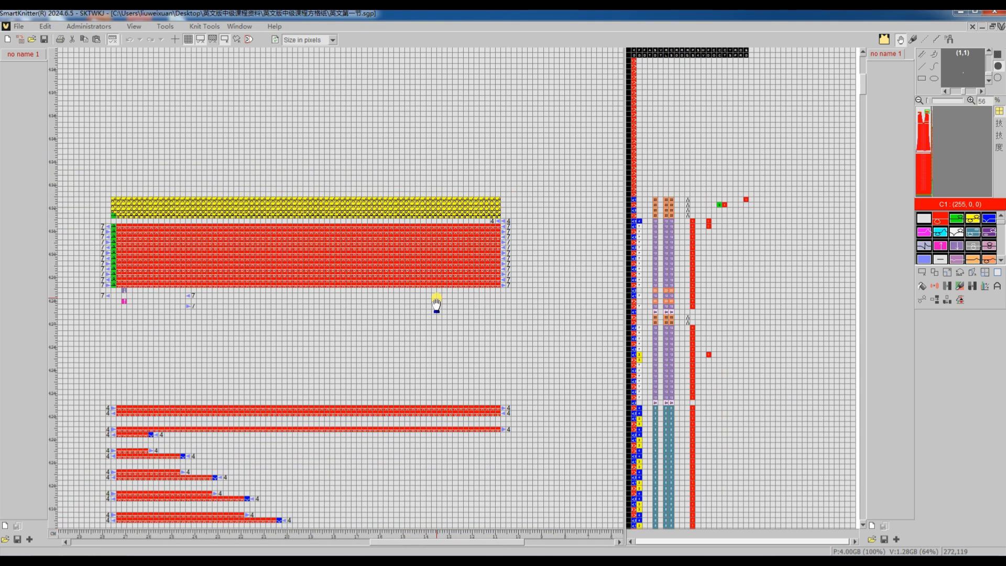